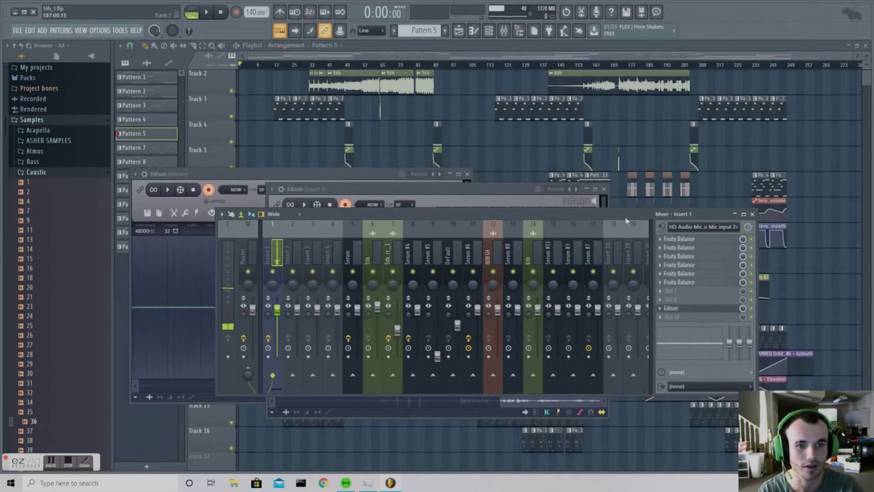
# Step: Move the mixer and the Insert 1 Edison window apart, and clear the floating windows off the playlist
pyautogui.moveTo(627, 221); pyautogui.dragTo(566, 255)
pyautogui.moveTo(488, 190); pyautogui.dragTo(698, 176)
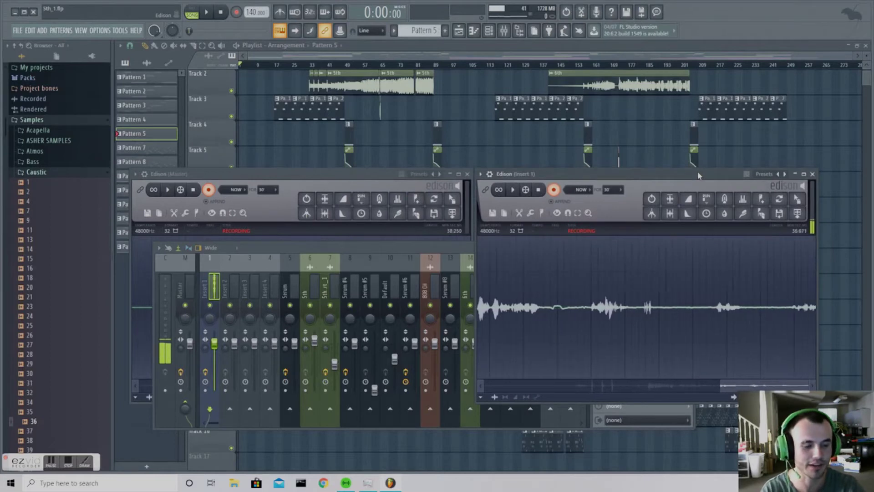
pyautogui.click(798, 48)
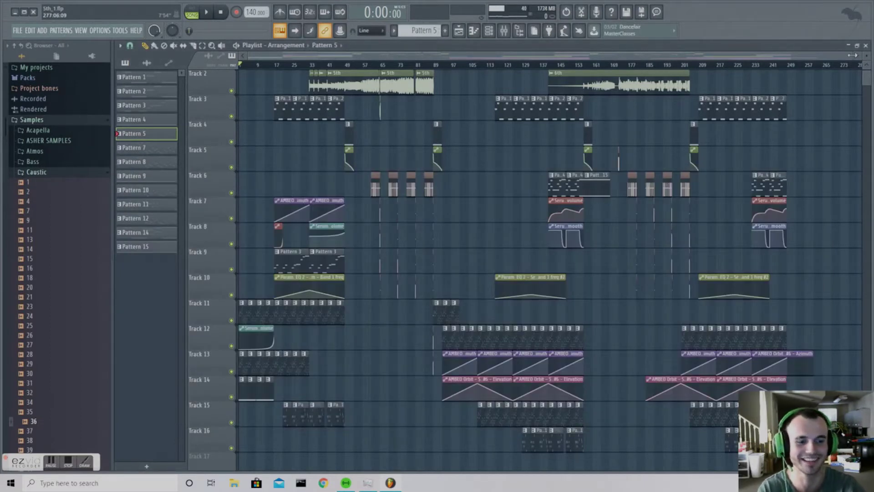
# Step: Inspect the arrangement up close and at full length, check the song's end position and return the playhead to the start
pyautogui.moveTo(852, 55); pyautogui.dragTo(434, 66)
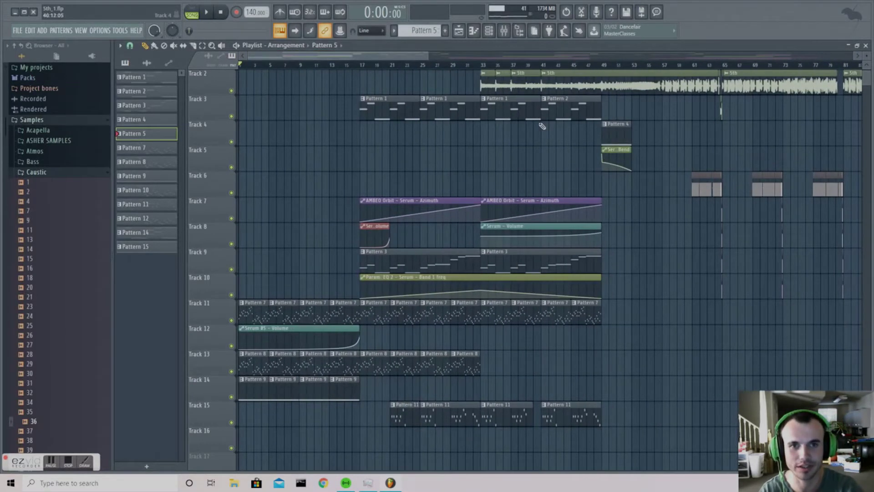
pyautogui.moveTo(429, 57); pyautogui.dragTo(791, 72)
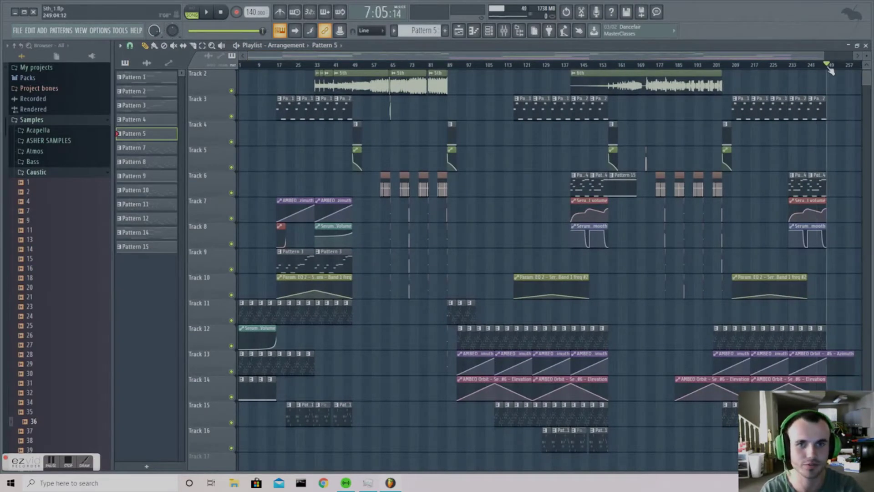
pyautogui.moveTo(252, 65); pyautogui.dragTo(212, 69)
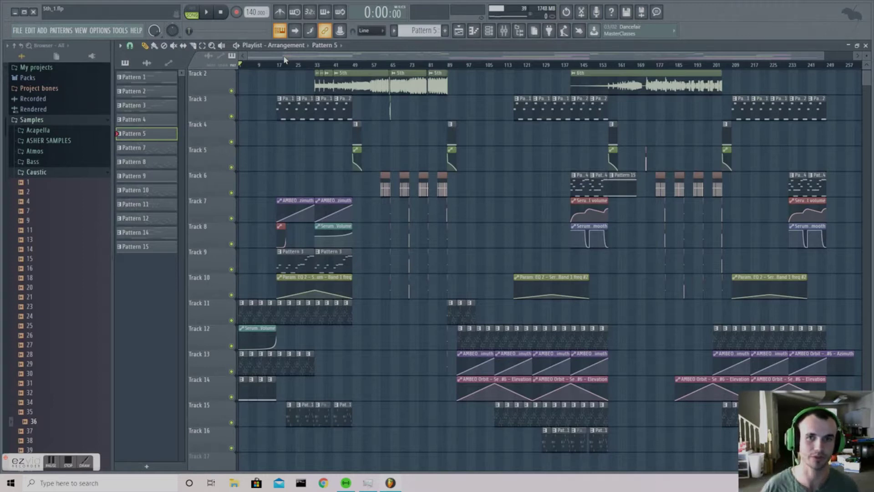
# Step: Play the song from the start and show the mixer and channel rack, moving the channel rack clear of the mixer tracks
pyautogui.click(208, 11)
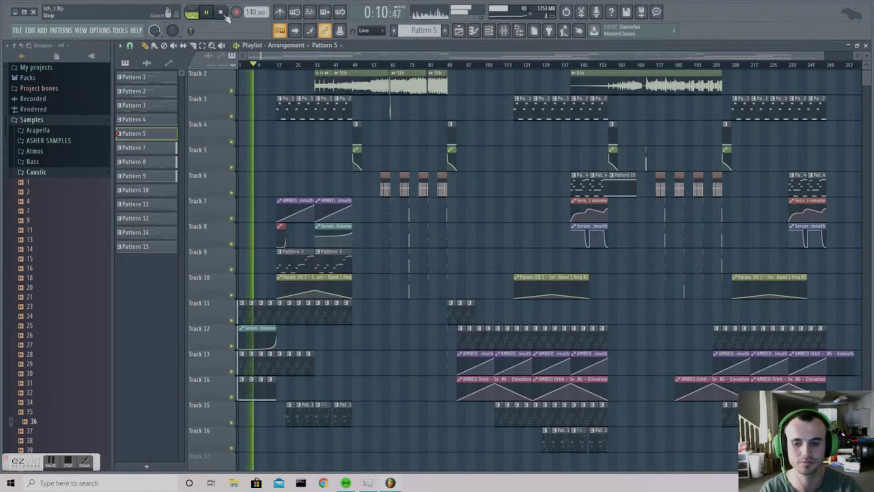
pyautogui.click(503, 30)
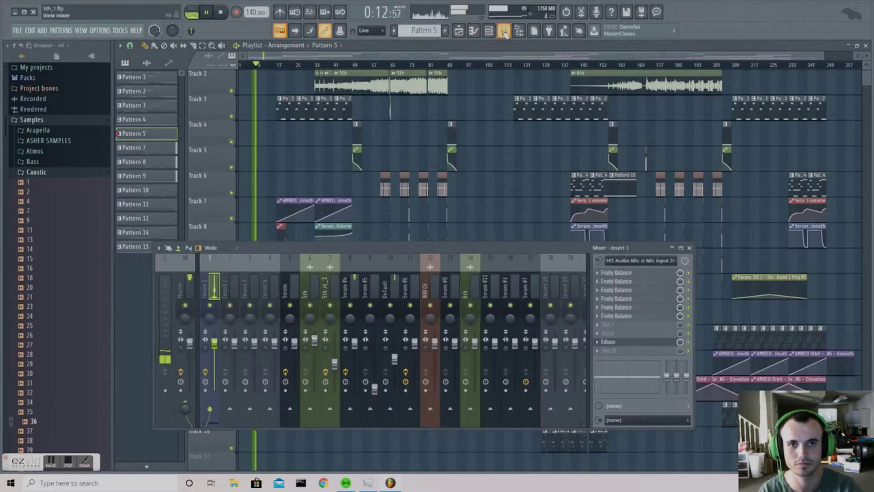
pyautogui.press('F6')
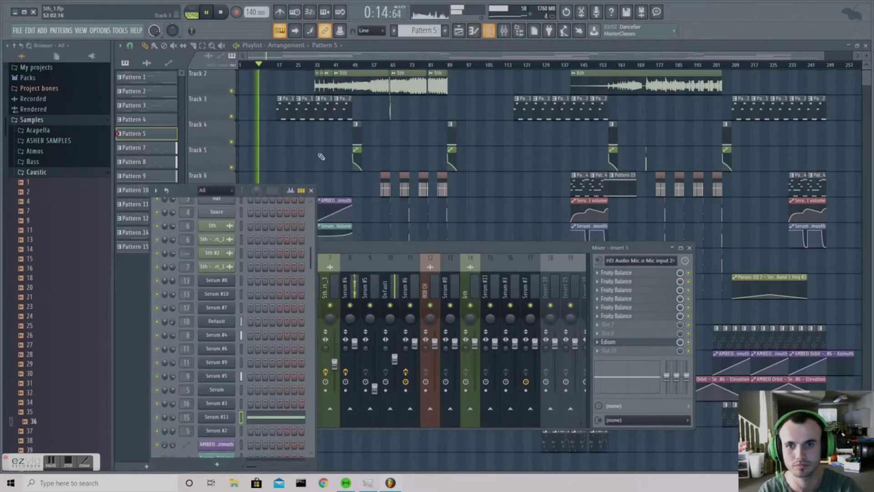
pyautogui.moveTo(249, 195); pyautogui.dragTo(637, 144)
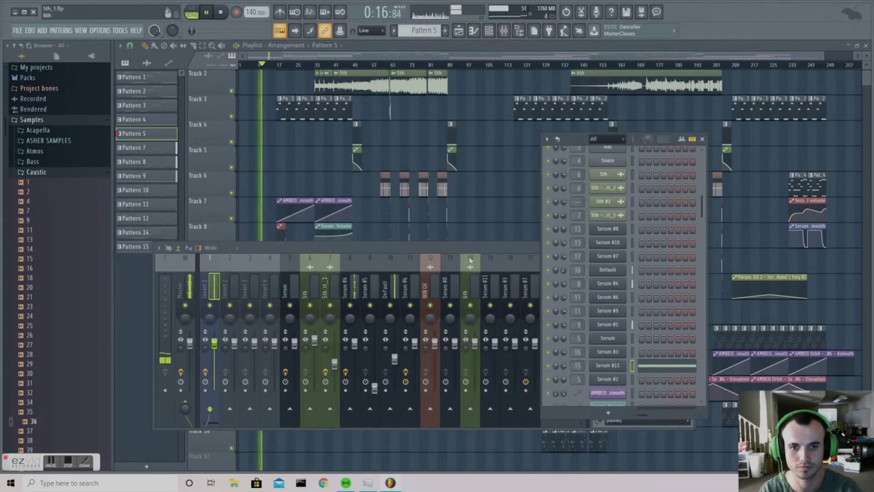
# Step: Close the mixer, look through the playlist tracks during playback and stop the song
pyautogui.click(593, 258)
pyautogui.click(689, 248)
pyautogui.scroll(-4, 198, 203)
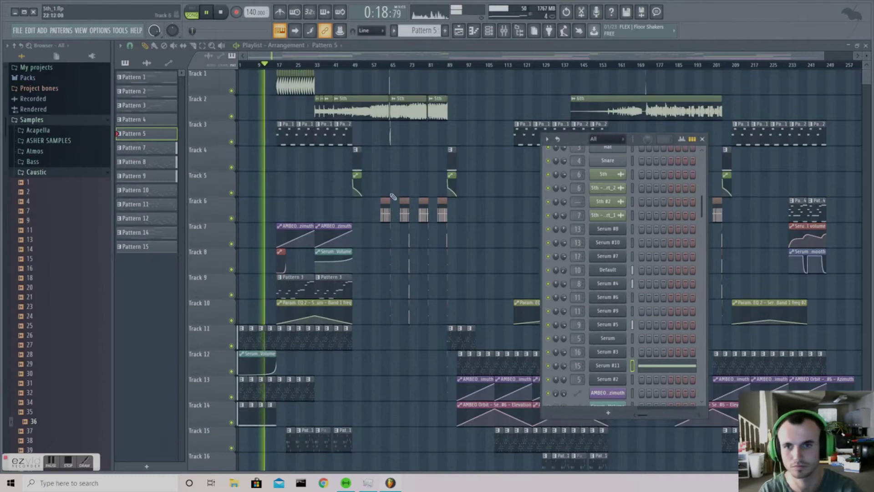
pyautogui.scroll(-2, 342, 202)
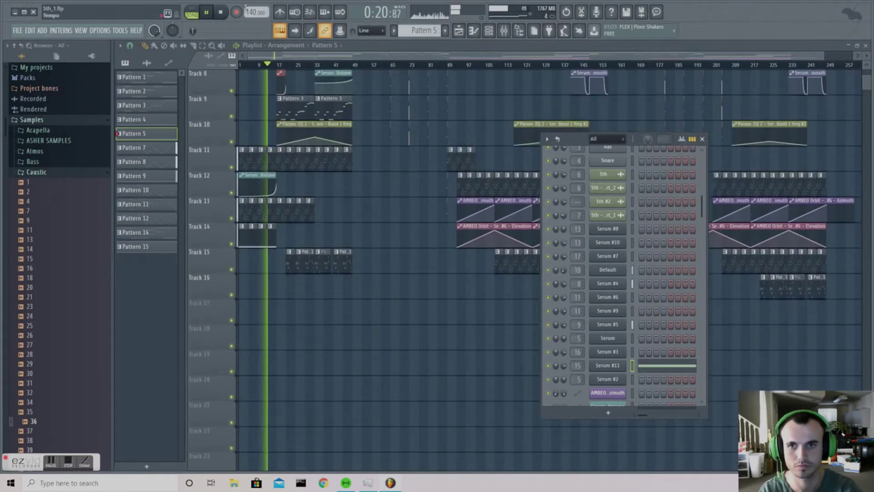
pyautogui.click(222, 12)
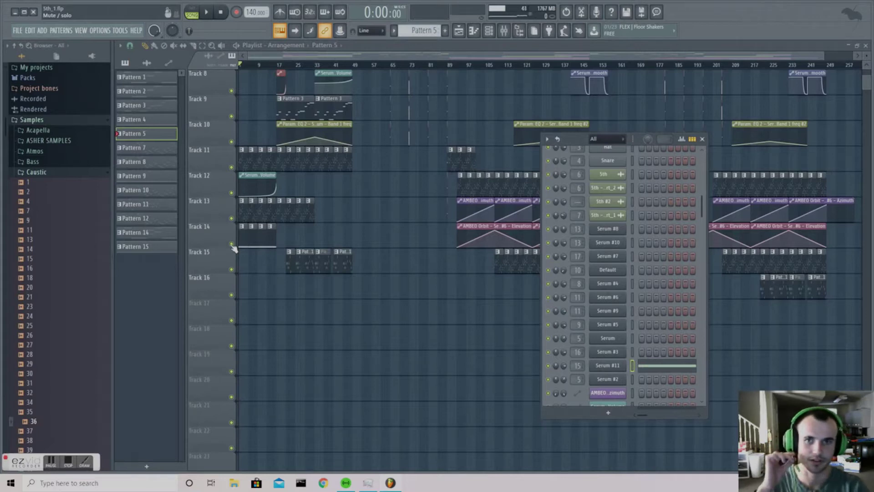
# Step: Glance at the mixer again, and close both it and the channel rack to leave only the playlist
pyautogui.click(505, 33)
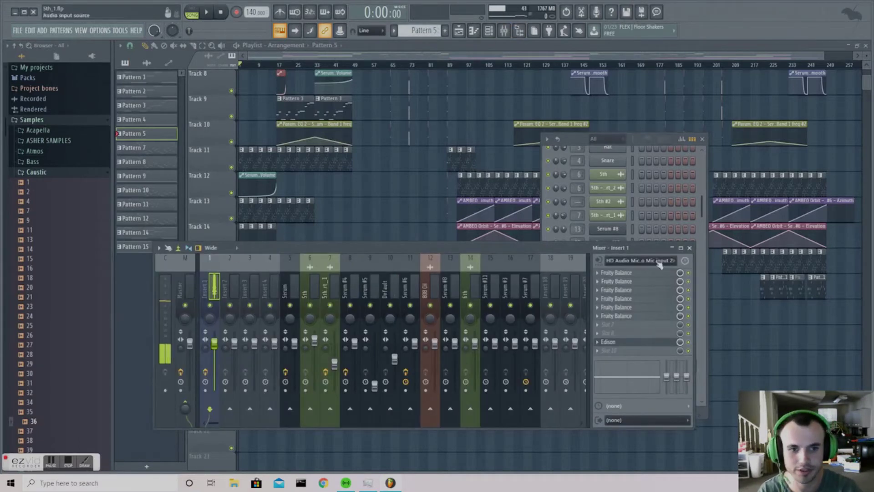
pyautogui.click(690, 248)
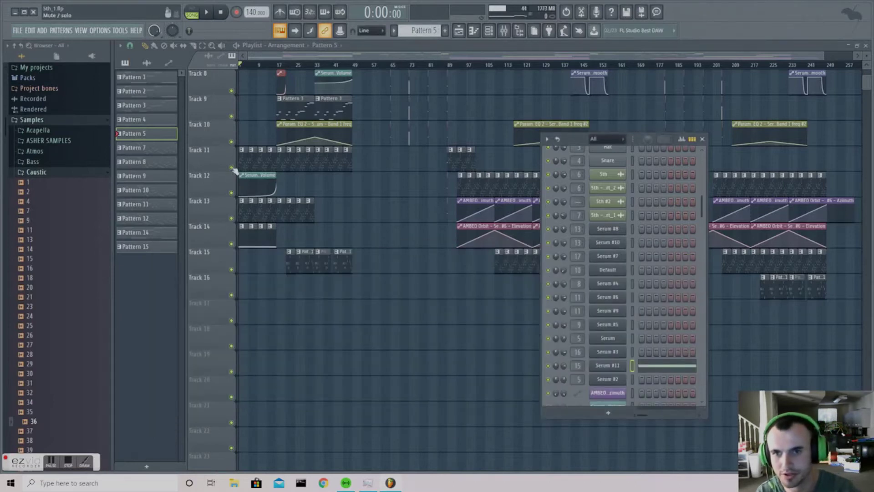
pyautogui.press('F6')
# Step: Listen to Track 13 and Track 11 of the intro, each soloed in turn, and stop playback
pyautogui.rightClick(231, 218)
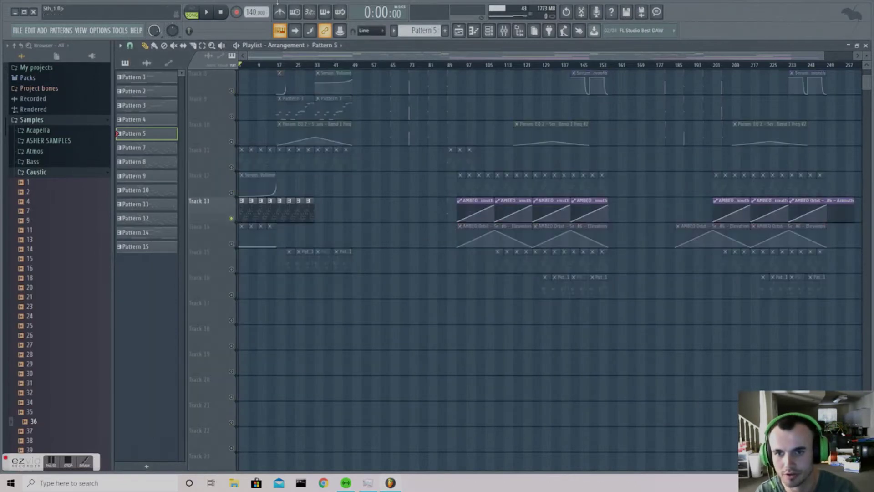
pyautogui.click(210, 14)
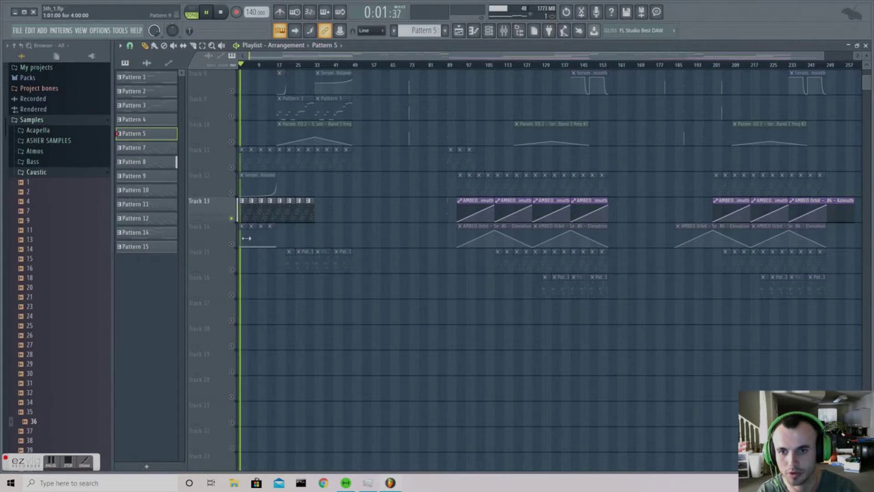
pyautogui.rightClick(232, 218)
pyautogui.rightClick(231, 167)
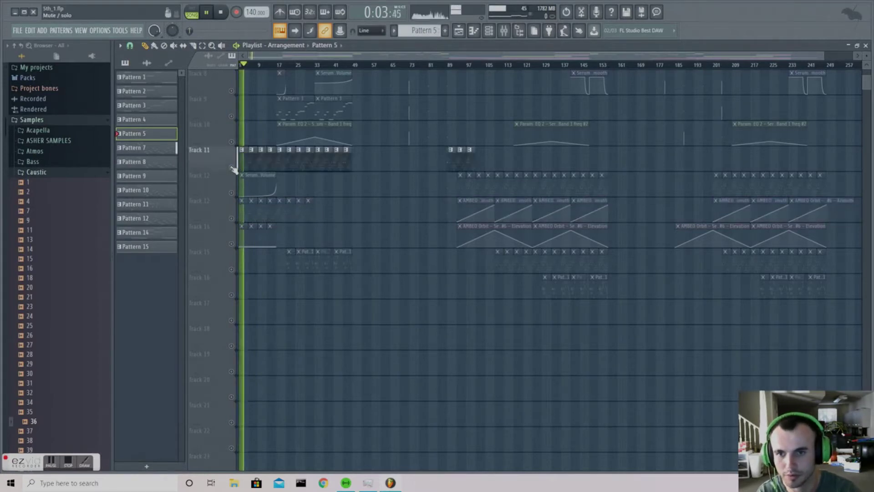
pyautogui.click(221, 13)
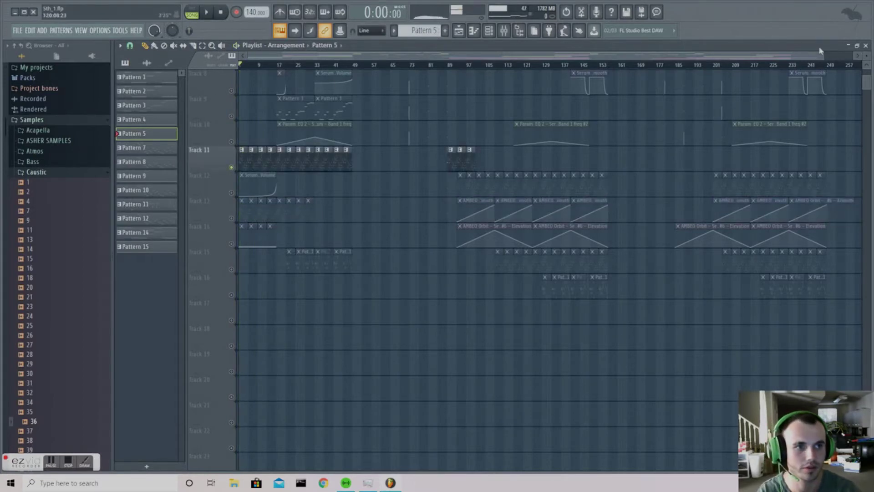
# Step: Play Pattern 8 on Track 13 with its Track 12 volume automation from about bar 14, all other tracks muted
pyautogui.moveTo(822, 56); pyautogui.dragTo(328, 56)
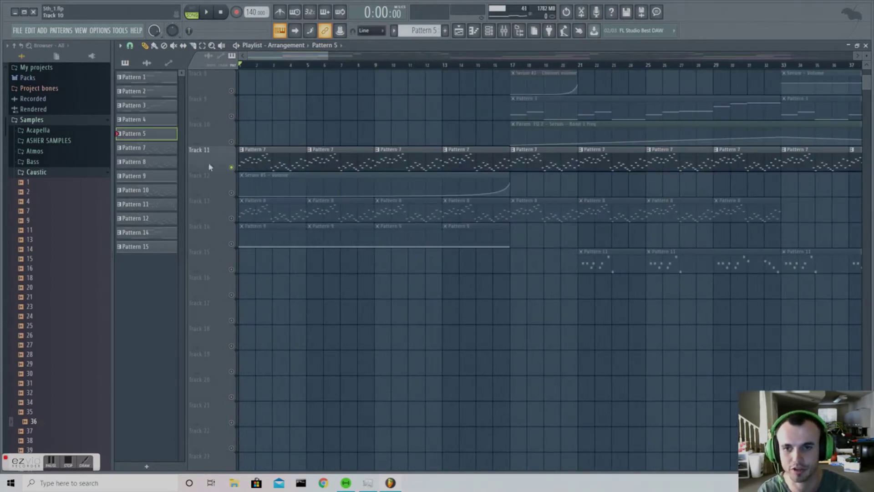
pyautogui.scroll(5, 509, 337)
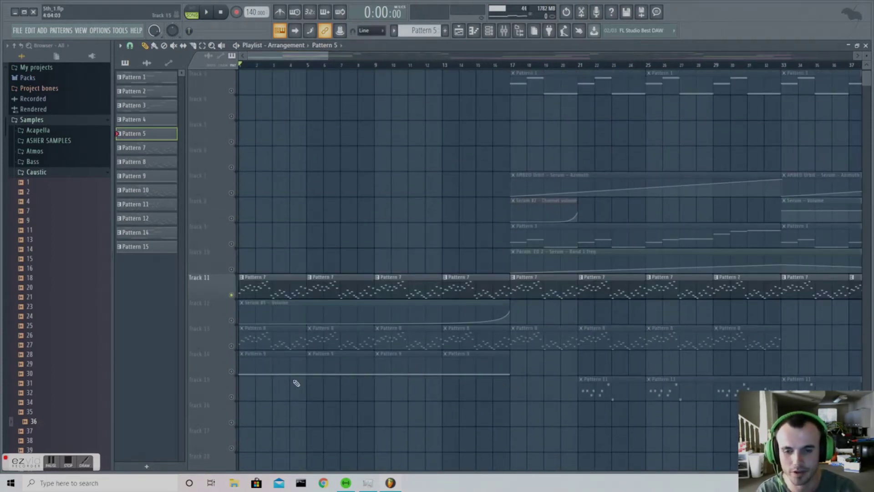
pyautogui.click(243, 317)
pyautogui.click(460, 65)
pyautogui.click(220, 11)
pyautogui.click(207, 13)
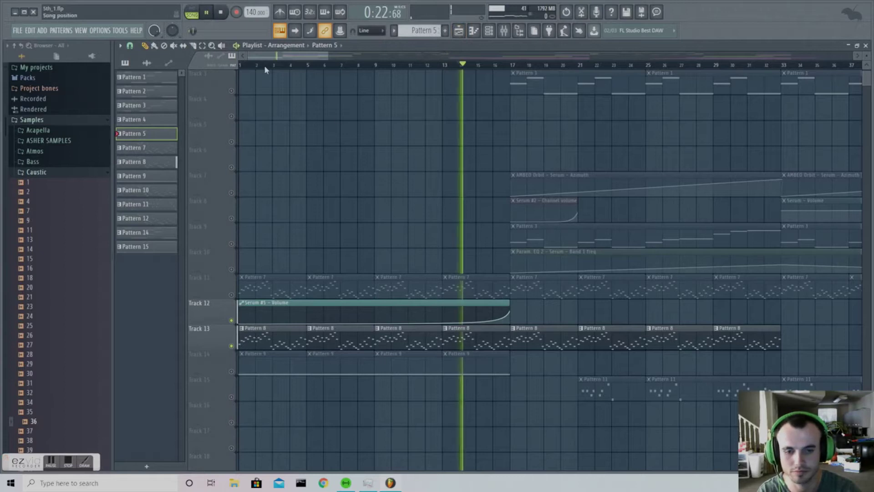
pyautogui.click(221, 12)
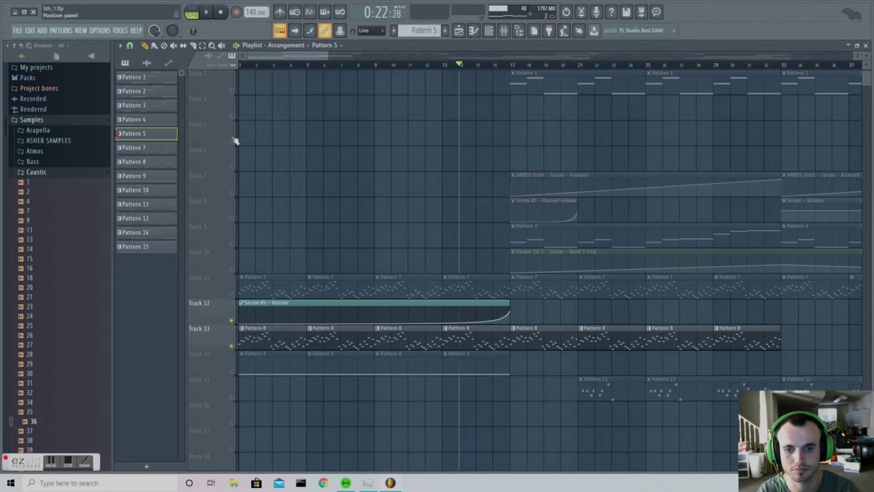
# Step: Solo Track 14 to hear Pattern 9 briefly, and check the mixer before closing it
pyautogui.rightClick(231, 371)
pyautogui.click(208, 13)
pyautogui.click(221, 13)
pyautogui.click(510, 36)
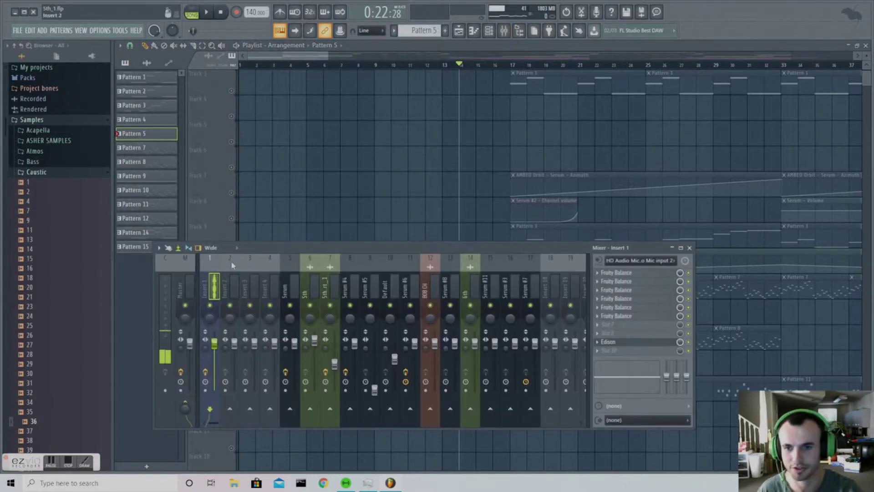
pyautogui.click(689, 249)
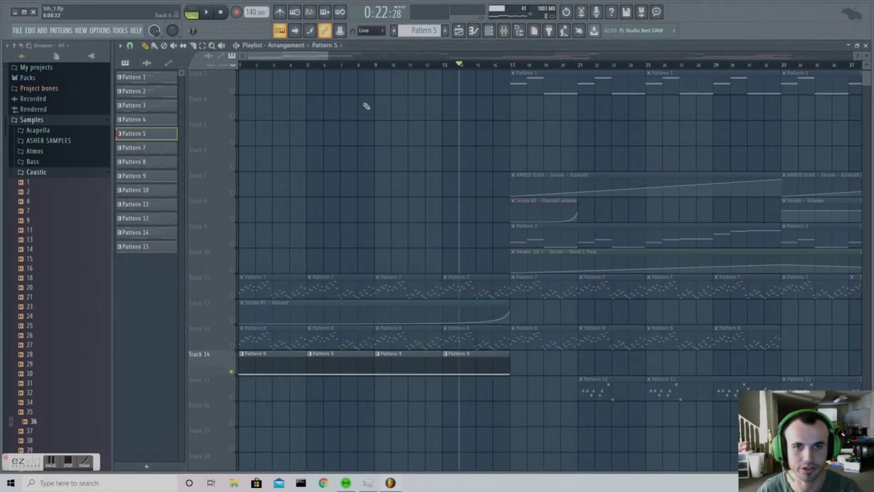
# Step: Turn all tracks back on and play the arrangement from bar 17 up to bar 49, pausing there
pyautogui.scroll(2, 596, 332)
pyautogui.click(511, 66)
pyautogui.rightClick(231, 321)
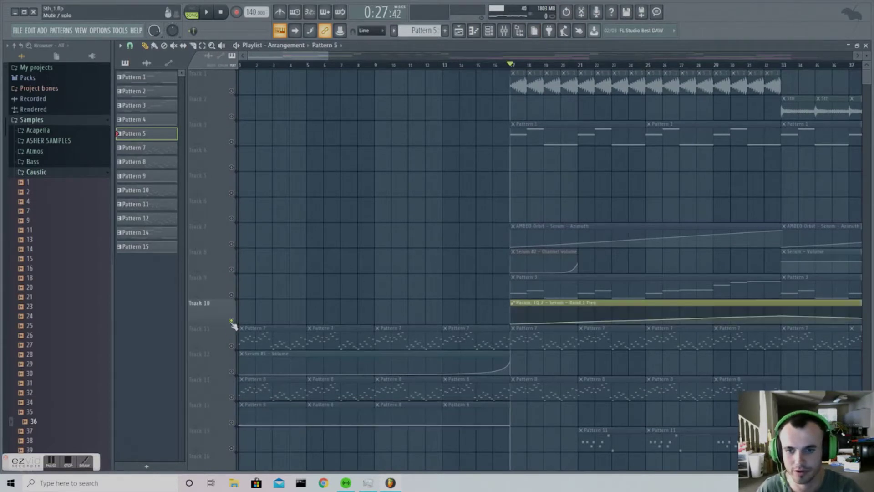
pyautogui.rightClick(231, 321)
pyautogui.click(207, 12)
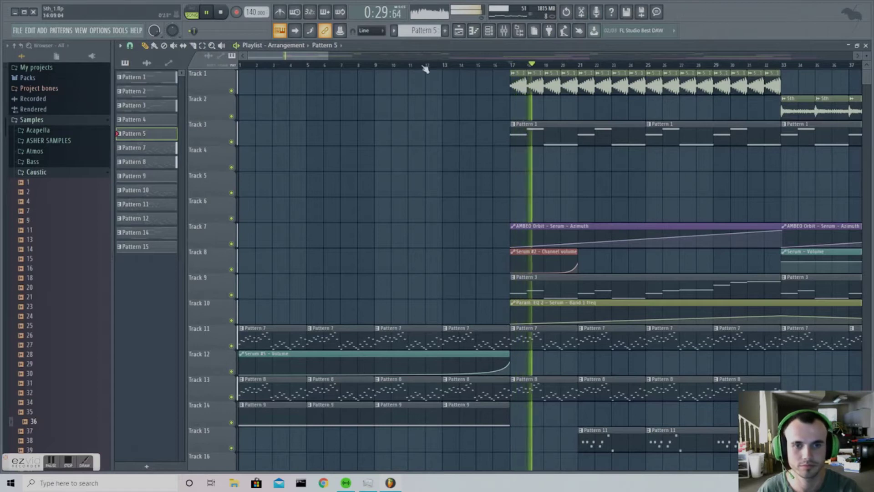
pyautogui.moveTo(324, 56); pyautogui.dragTo(364, 59)
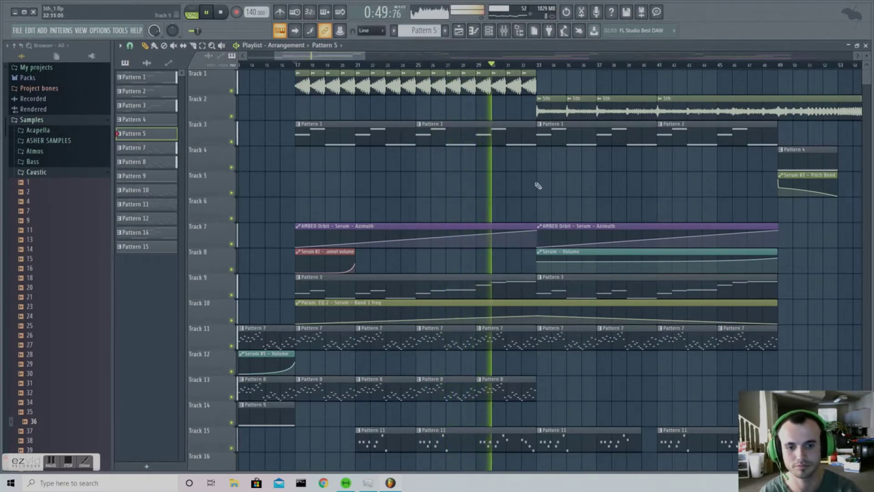
pyautogui.scroll(-3, 564, 69)
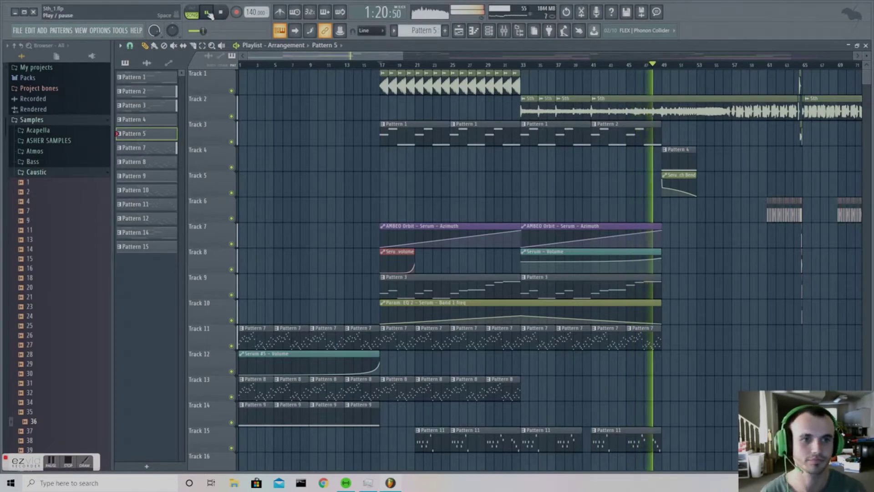
pyautogui.click(208, 14)
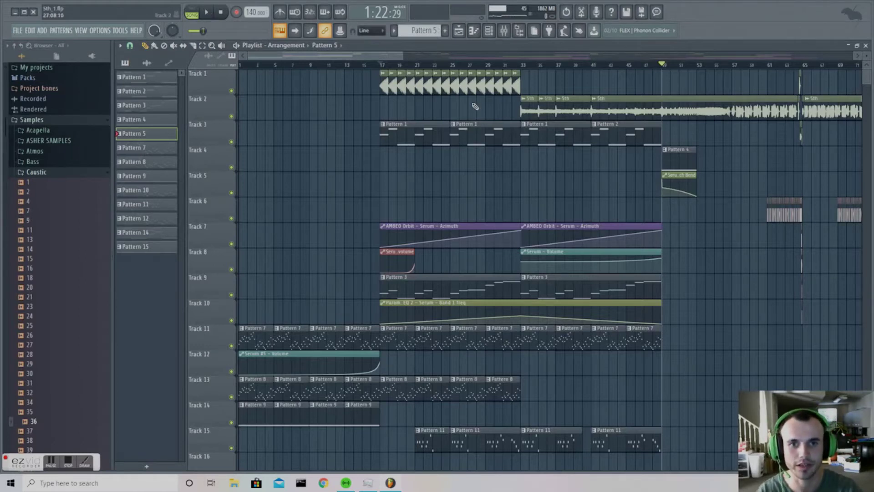
# Step: Solo Track 1, play its audio clips from bar 17, stop and unmute the other tracks
pyautogui.scroll(6, 443, 68)
pyautogui.moveTo(303, 58); pyautogui.dragTo(367, 56)
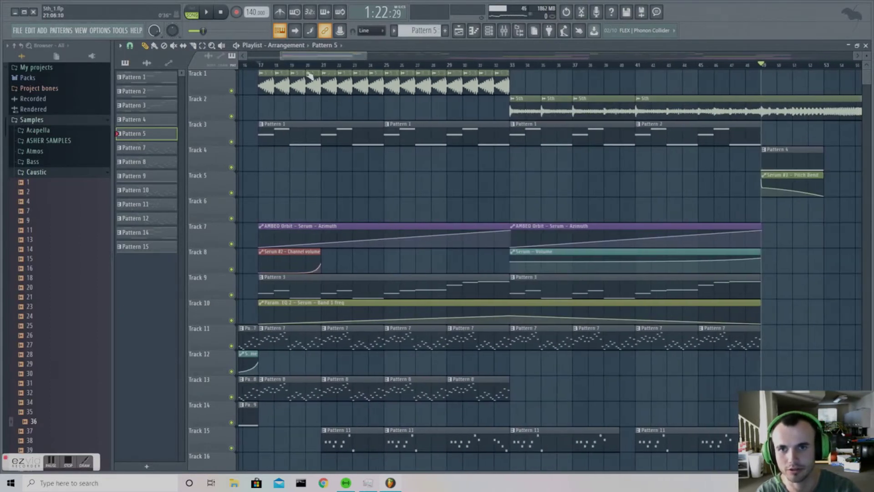
pyautogui.rightClick(231, 91)
pyautogui.click(258, 65)
pyautogui.press('space')
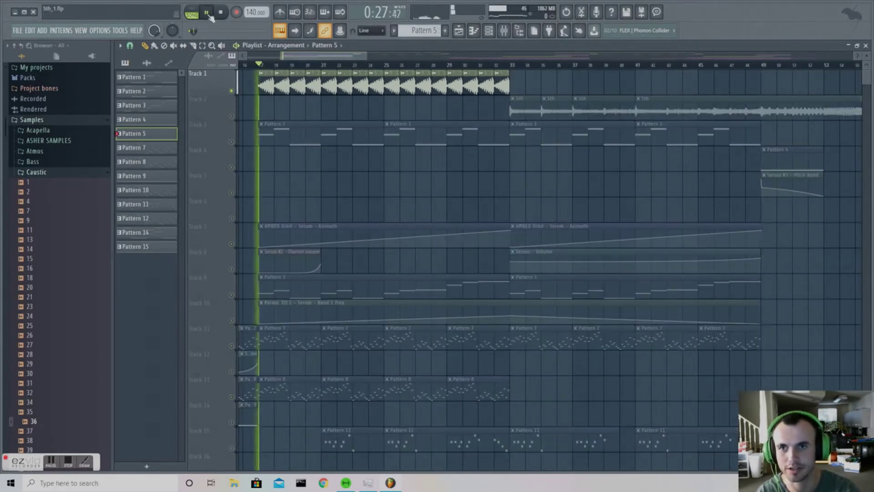
pyautogui.click(221, 13)
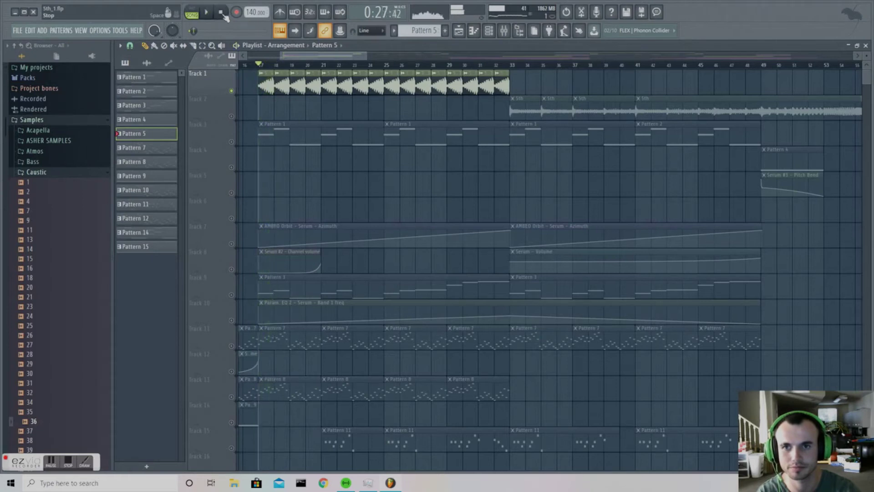
pyautogui.rightClick(231, 91)
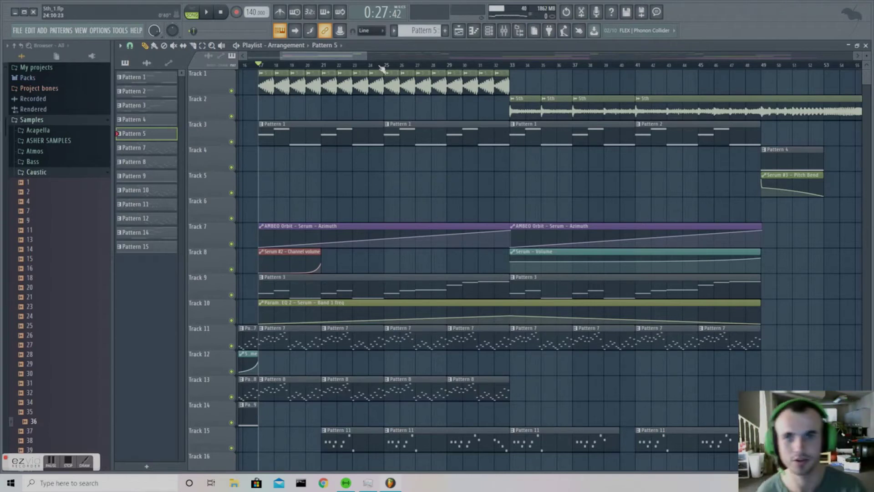
pyautogui.moveTo(366, 54)
pyautogui.mouseDown()
pyautogui.moveTo(722, 59)
pyautogui.moveTo(423, 68)
pyautogui.moveTo(382, 57)
pyautogui.mouseUp()
pyautogui.scroll(5, 372, 70)
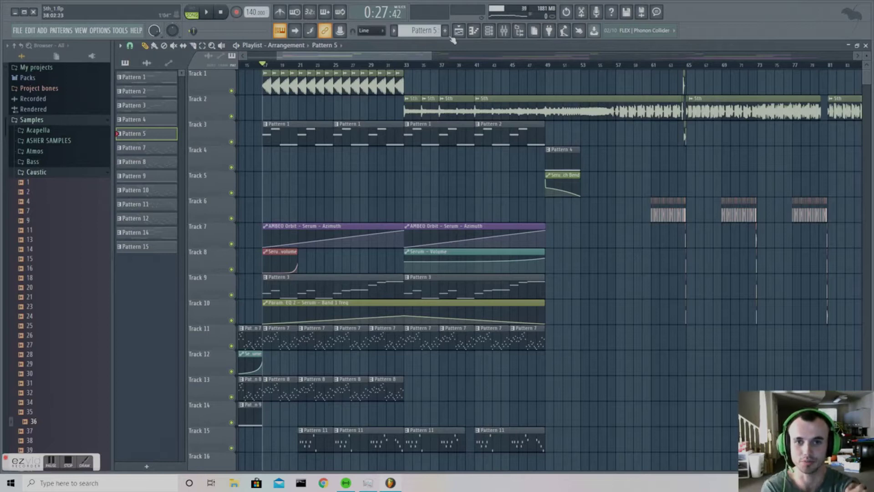
pyautogui.moveTo(424, 53); pyautogui.dragTo(506, 56)
pyautogui.moveTo(438, 56); pyautogui.dragTo(335, 56)
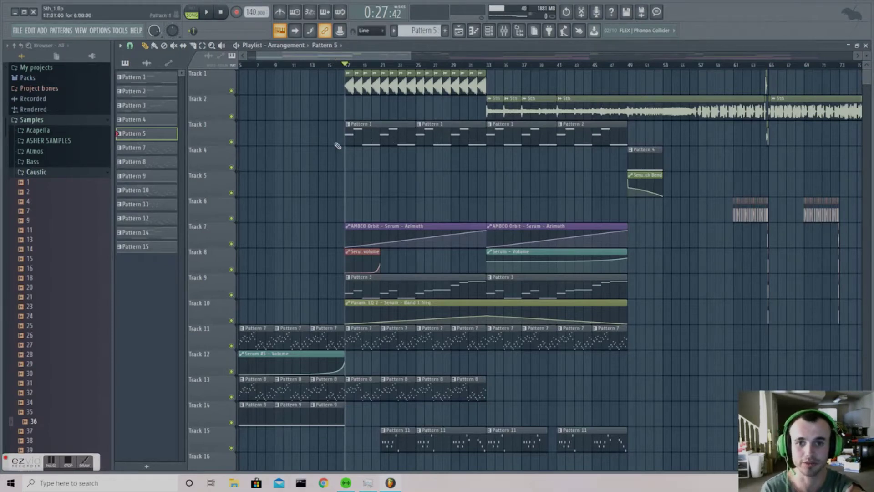
# Step: Solo Track 3 and play its Pattern 1 part from bar 17, then stop playback
pyautogui.rightClick(231, 142)
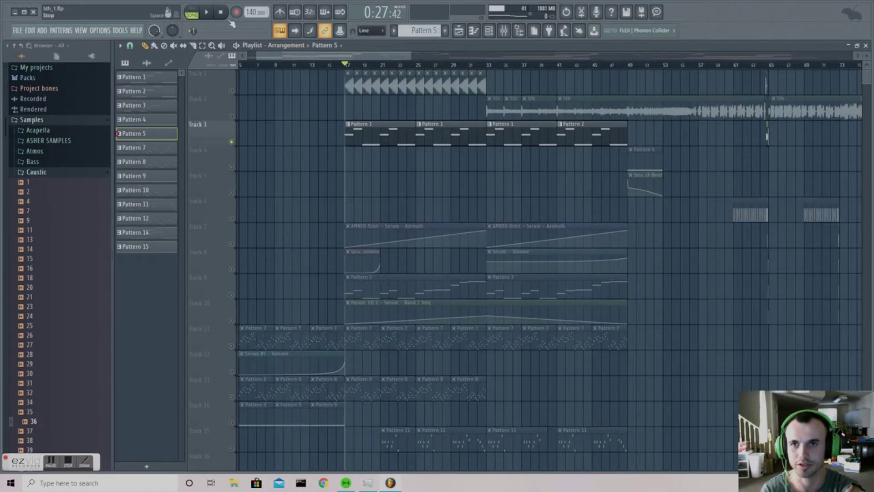
pyautogui.click(207, 13)
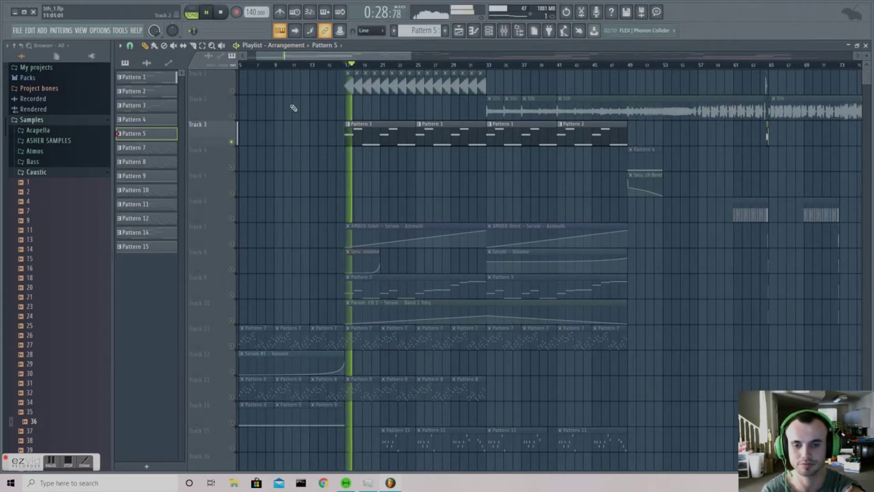
pyautogui.click(221, 12)
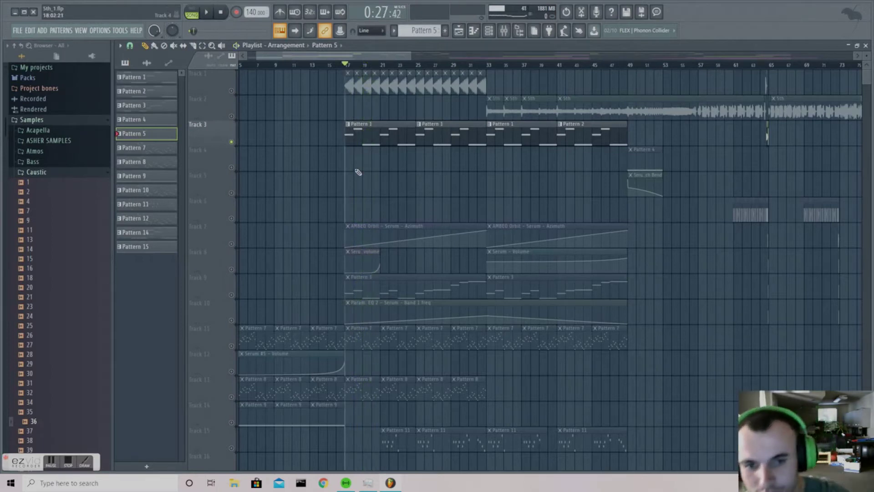
# Step: Play the Pattern 3 clips on Track 9 with the automation on Tracks 7, 8 and 10 enabled and Track 3 muted, then stop
pyautogui.click(232, 244)
pyautogui.click(232, 270)
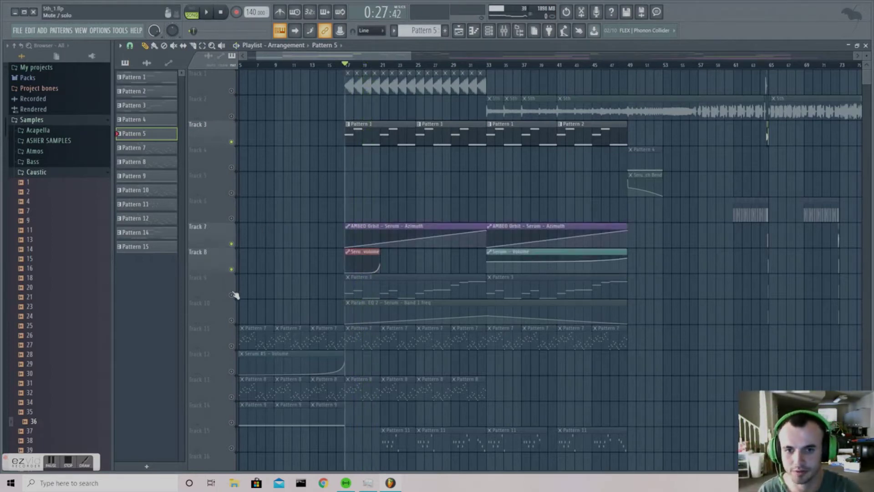
pyautogui.click(231, 295)
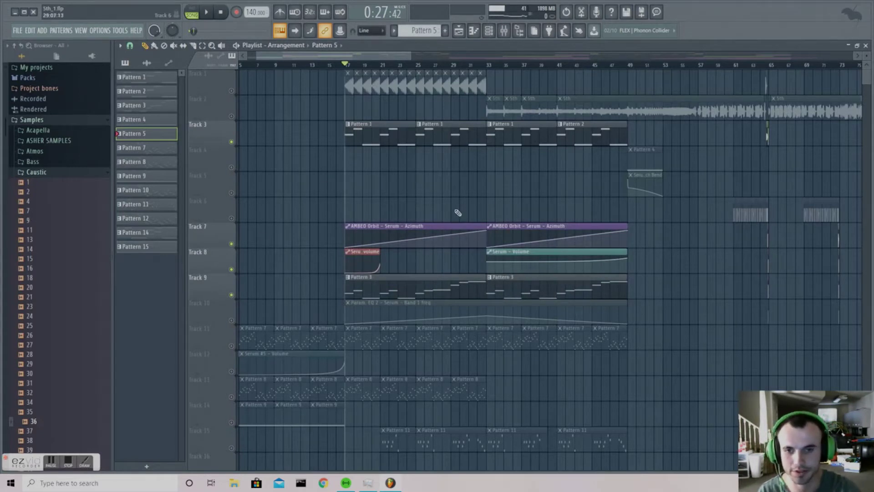
pyautogui.click(208, 13)
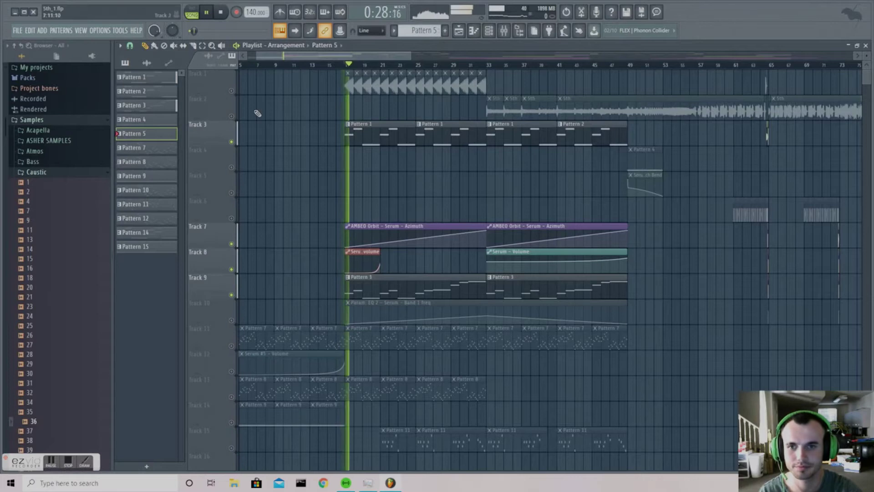
pyautogui.click(231, 142)
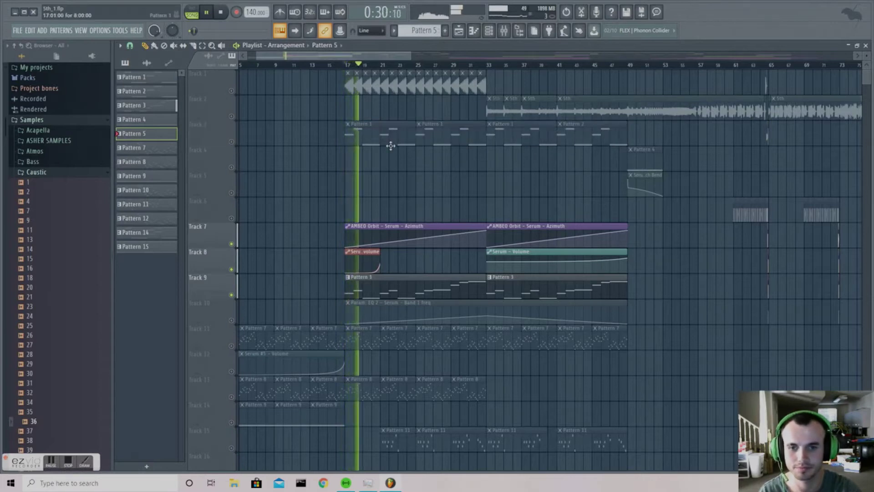
pyautogui.click(232, 321)
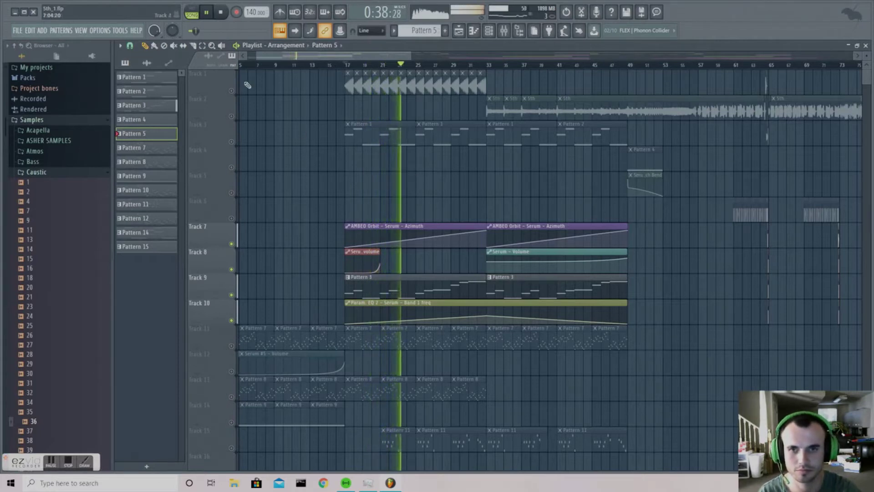
pyautogui.click(223, 12)
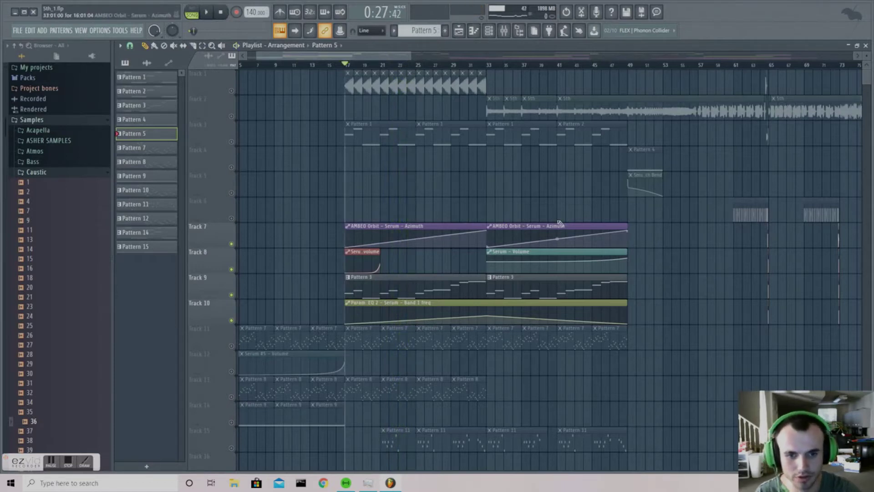
# Step: Isolate the Pattern 7 clips on Track 11 and enable Track 13 alongside them
pyautogui.scroll(-3, 667, 273)
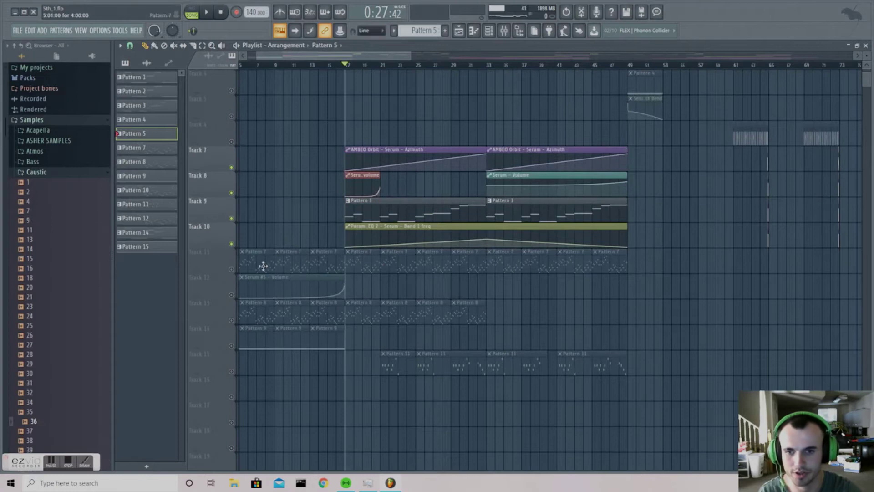
pyautogui.rightClick(231, 269)
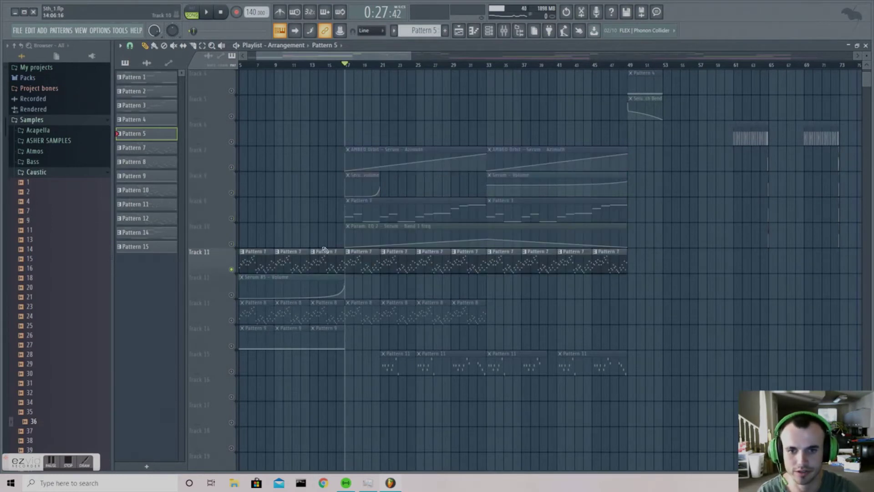
pyautogui.scroll(-1, 546, 298)
pyautogui.click(231, 295)
# Step: Solo Track 15 and play its Pattern 11 clips from bar 21, then stop playback
pyautogui.scroll(-3, 376, 296)
pyautogui.rightClick(231, 269)
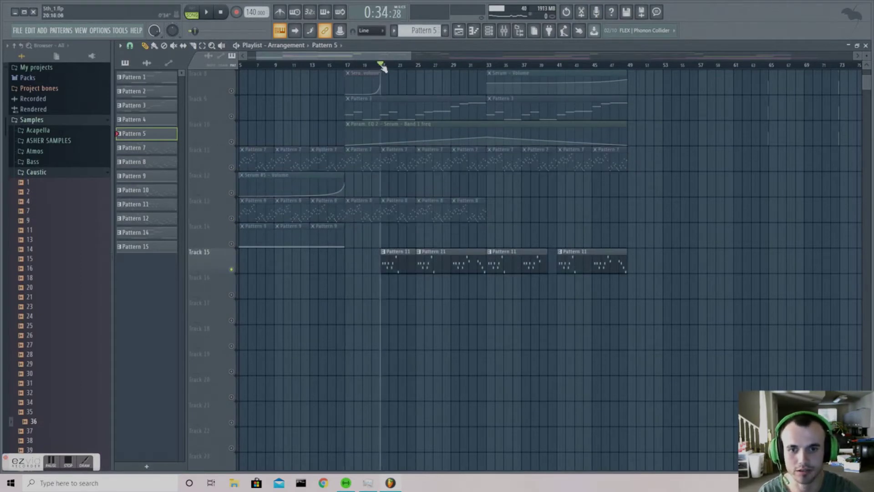
pyautogui.click(217, 14)
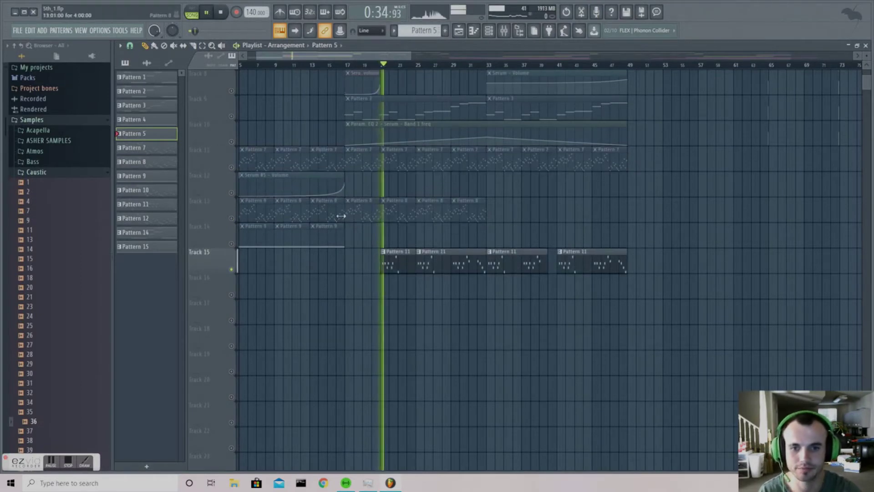
pyautogui.click(221, 13)
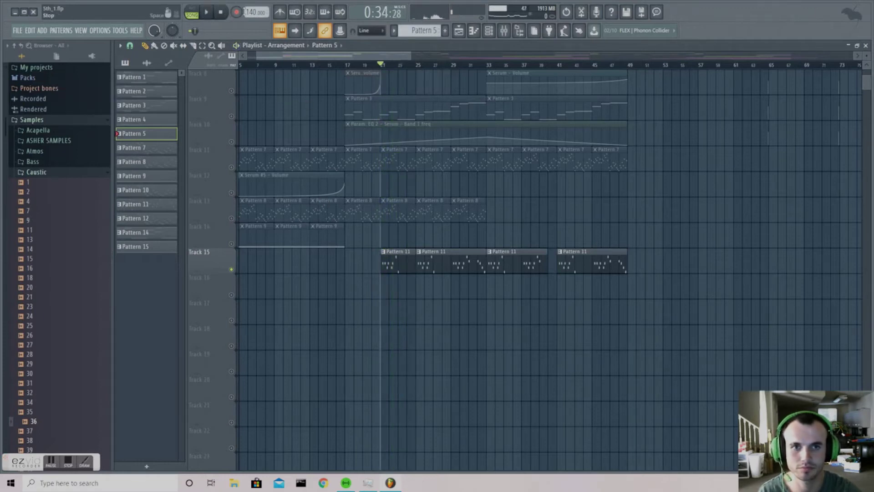
# Step: Show the channel rack and inspect the Serum #11 instrument, closing its plugin window again
pyautogui.click(489, 30)
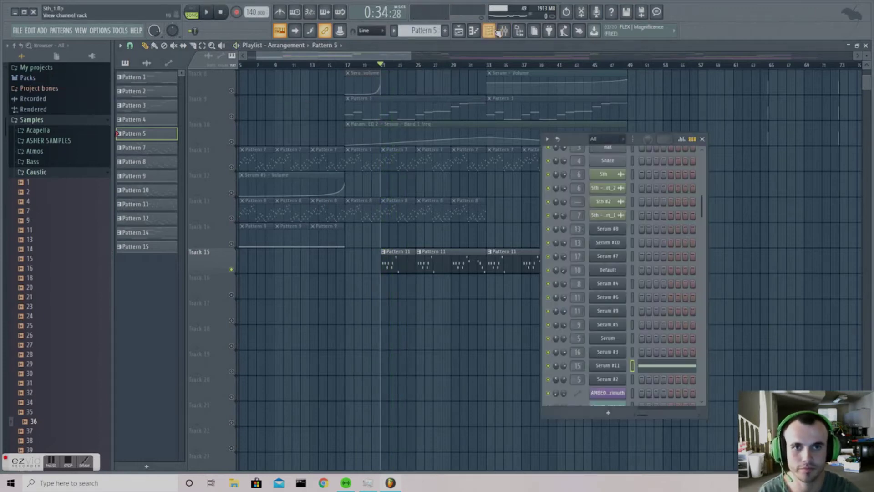
pyautogui.click(620, 366)
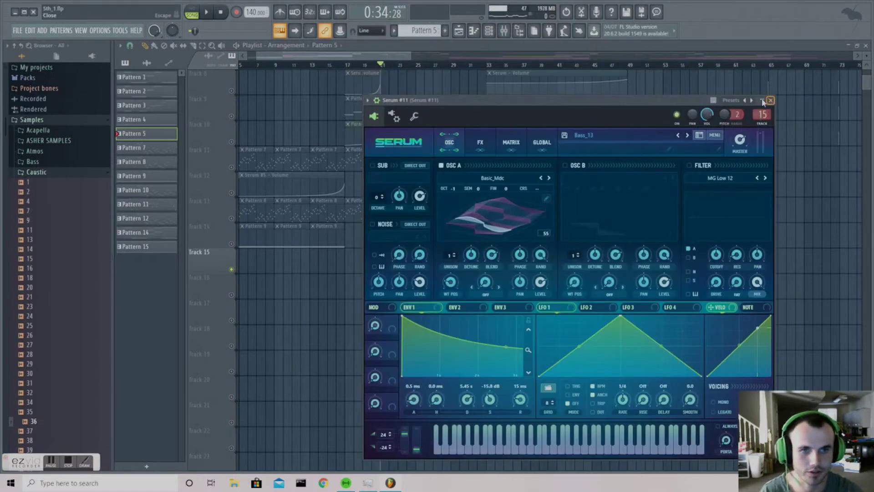
pyautogui.click(764, 101)
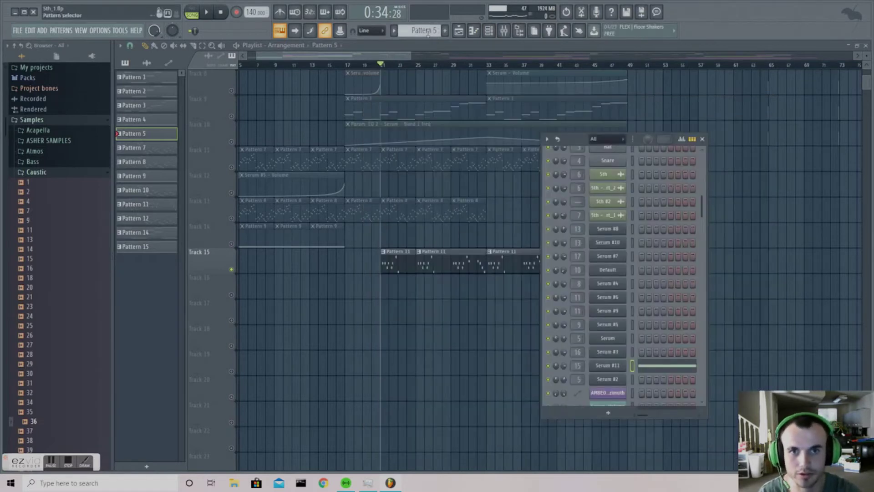
# Step: Switch to Pattern 11, inspect its Serum #7 instrument, and move the channel rack off the Track 15 clips
pyautogui.scroll(-5, 428, 32)
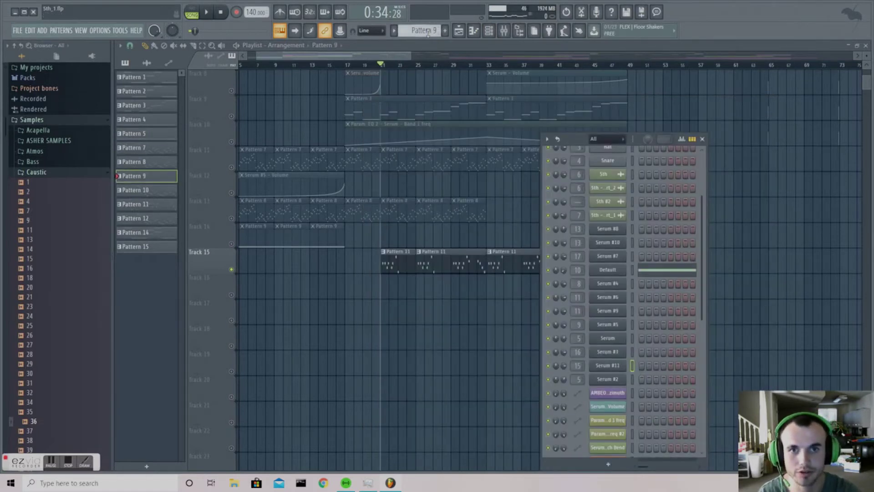
pyautogui.click(613, 258)
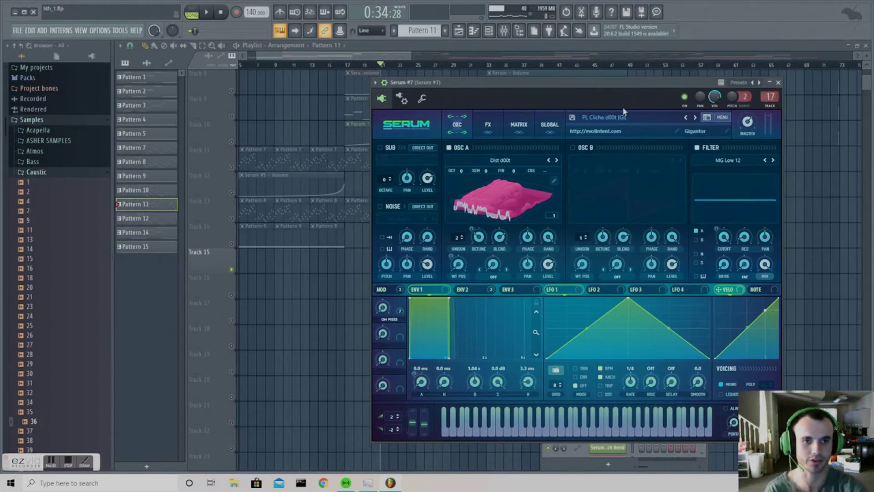
pyautogui.click(778, 83)
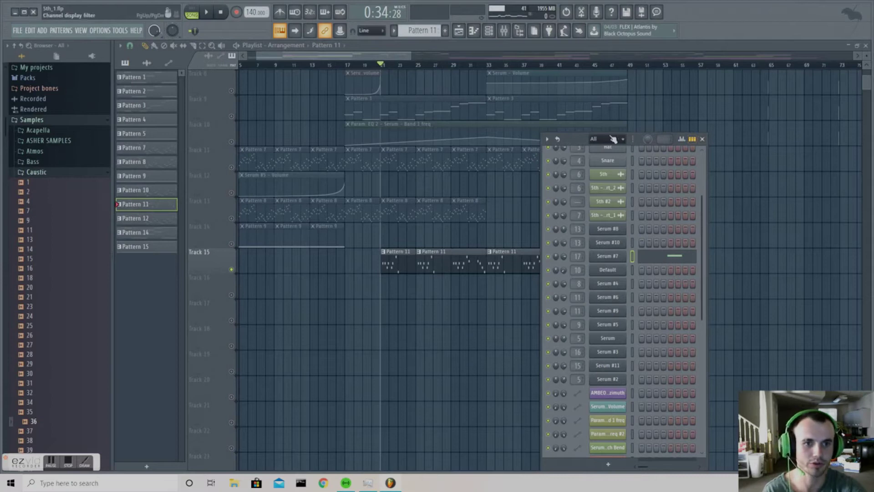
pyautogui.moveTo(579, 139); pyautogui.dragTo(709, 131)
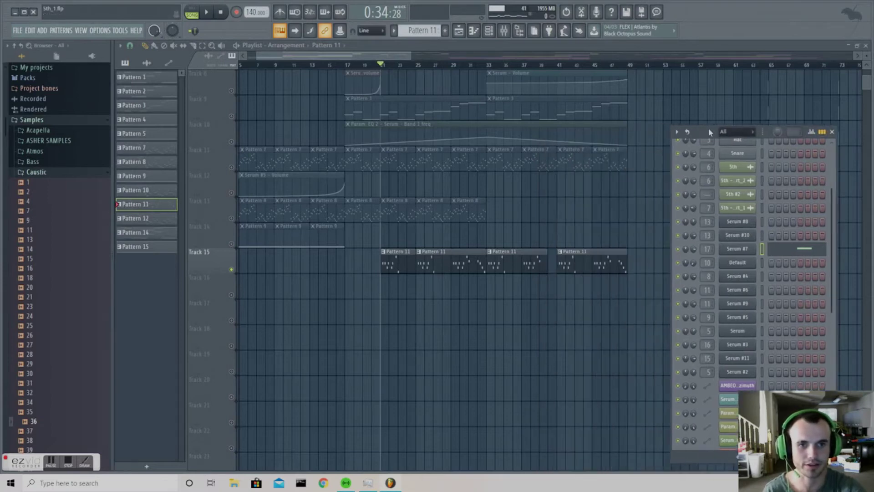
# Step: Turn all tracks back on and play the arrangement from bar 49 to about bar 55, then stop
pyautogui.rightClick(232, 245)
pyautogui.scroll(7, 658, 269)
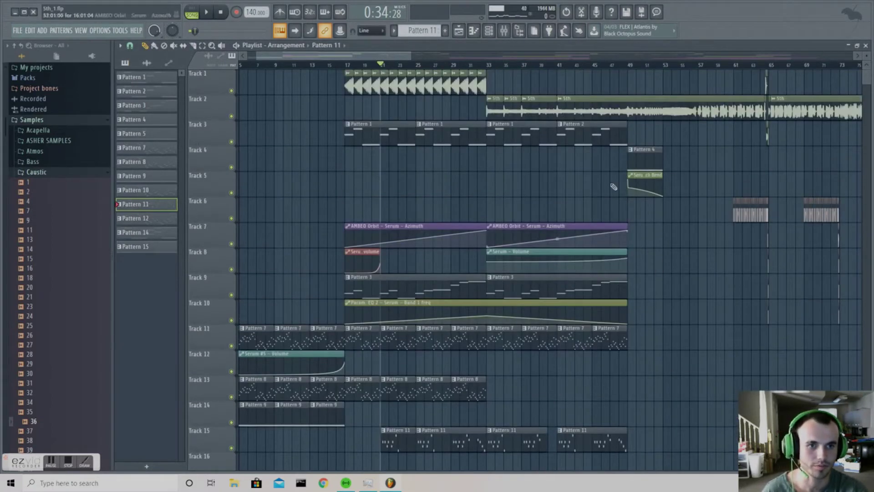
pyautogui.moveTo(371, 57); pyautogui.dragTo(447, 59)
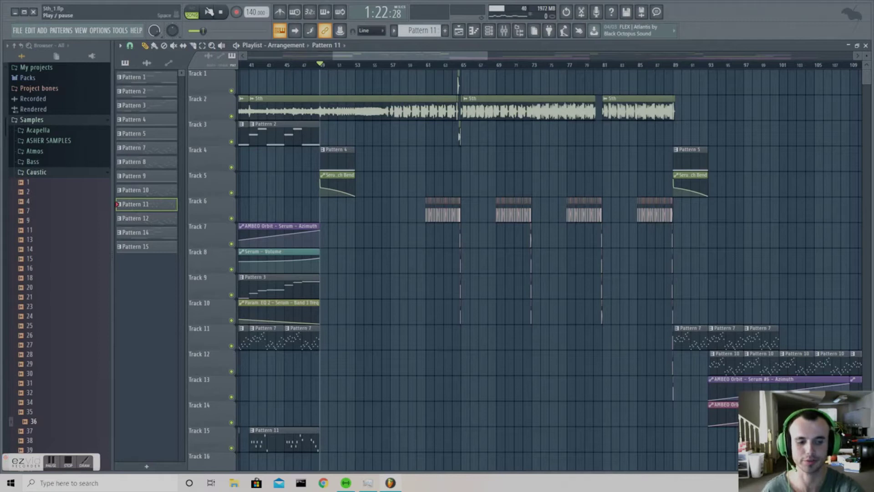
pyautogui.click(207, 12)
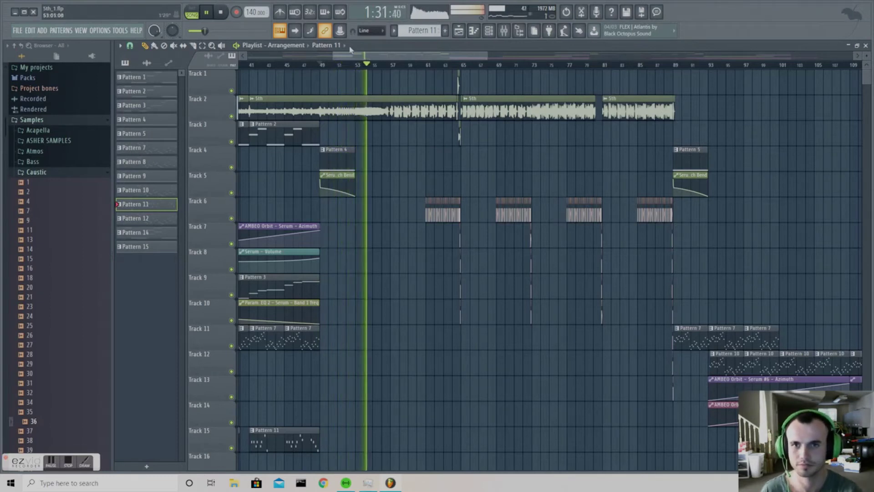
pyautogui.scroll(5, 395, 68)
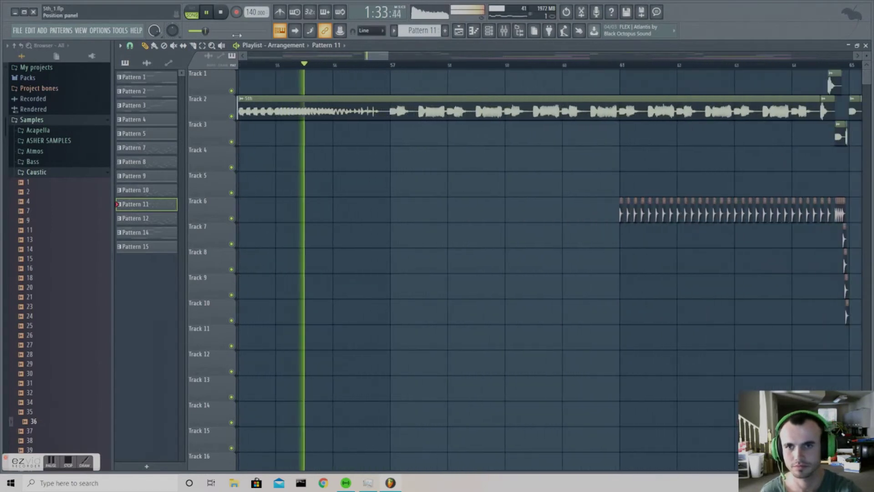
pyautogui.click(220, 12)
# Step: Select the time range from bar 49 to bar 57 to mark the section before the drop
pyautogui.moveTo(365, 56); pyautogui.dragTo(342, 57)
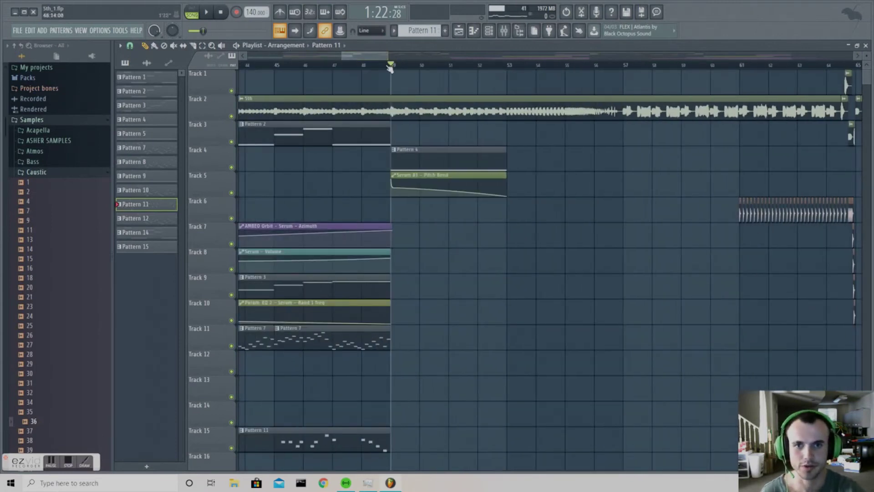
pyautogui.moveTo(407, 68); pyautogui.dragTo(615, 82)
pyautogui.click(553, 132)
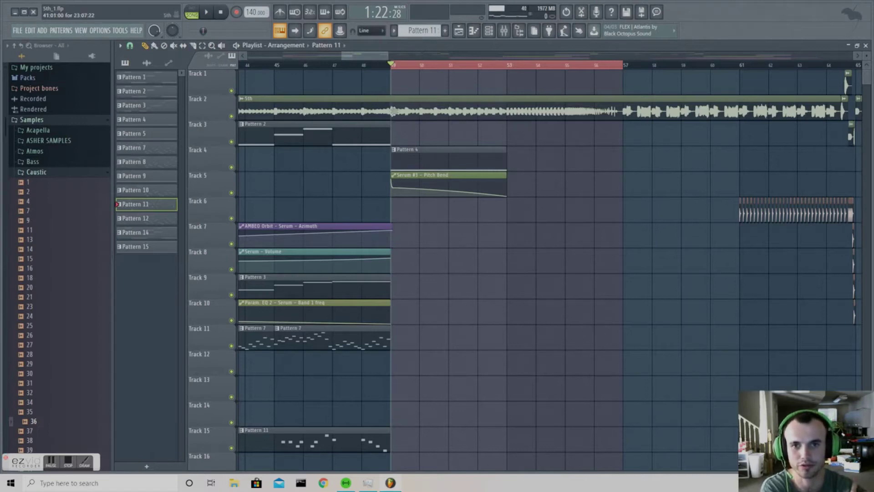
pyautogui.moveTo(394, 68)
pyautogui.mouseDown()
pyautogui.moveTo(482, 71)
pyautogui.moveTo(394, 70)
pyautogui.mouseUp()
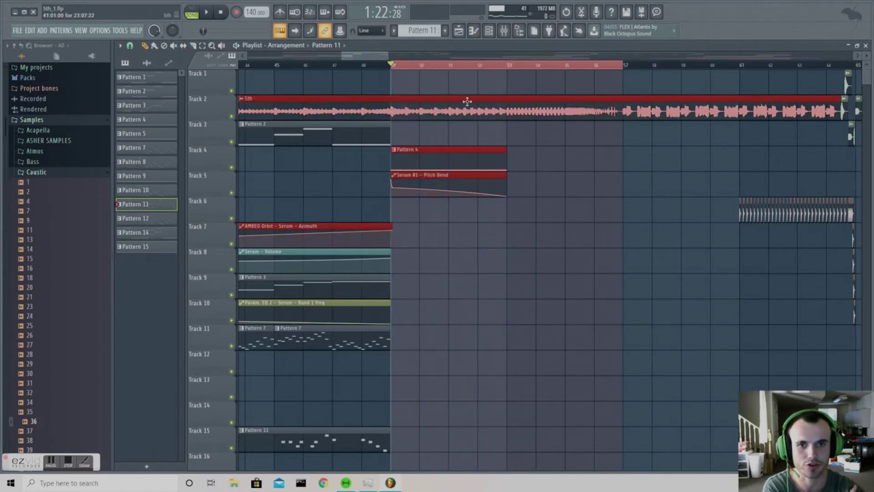
# Step: Narrow the time selection to bar 56 and play that single bar, then stop playback
pyautogui.click(596, 68)
pyautogui.moveTo(605, 69); pyautogui.dragTo(625, 72)
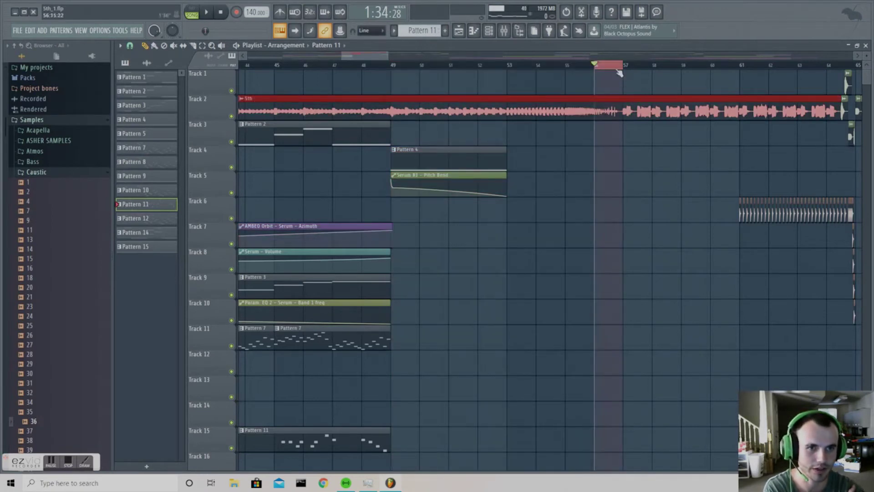
pyautogui.press('space')
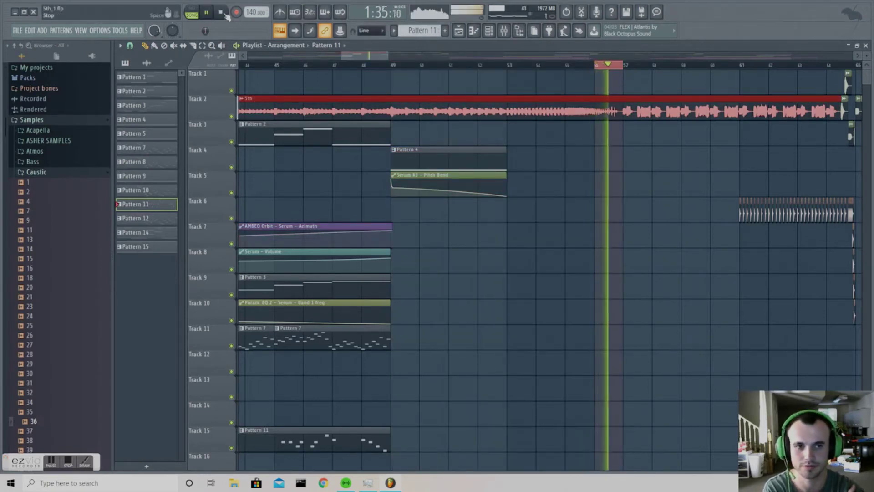
pyautogui.click(221, 13)
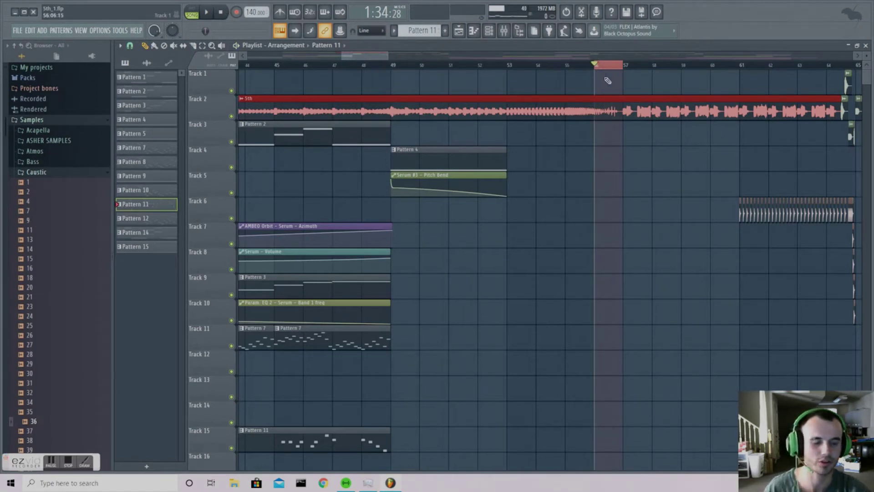
# Step: Reselect bars 49 to 57, then clear the selection and start playback from bar 57
pyautogui.moveTo(603, 67); pyautogui.dragTo(396, 72)
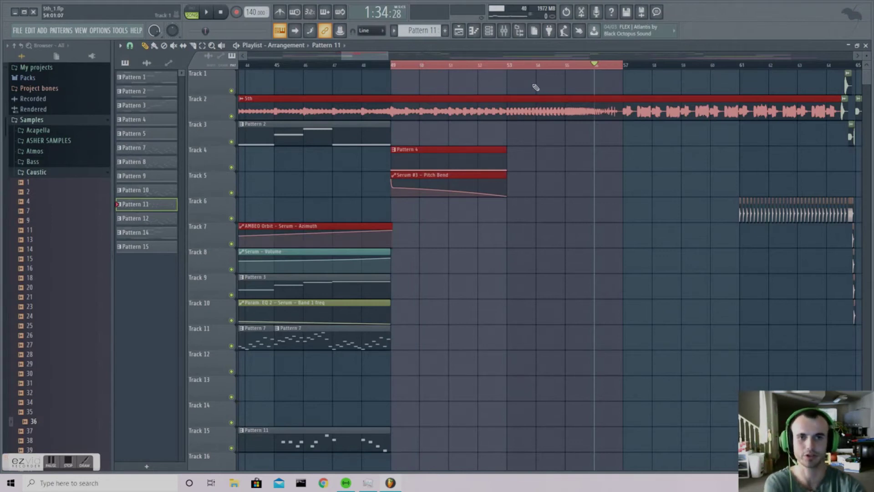
pyautogui.doubleClick(626, 69)
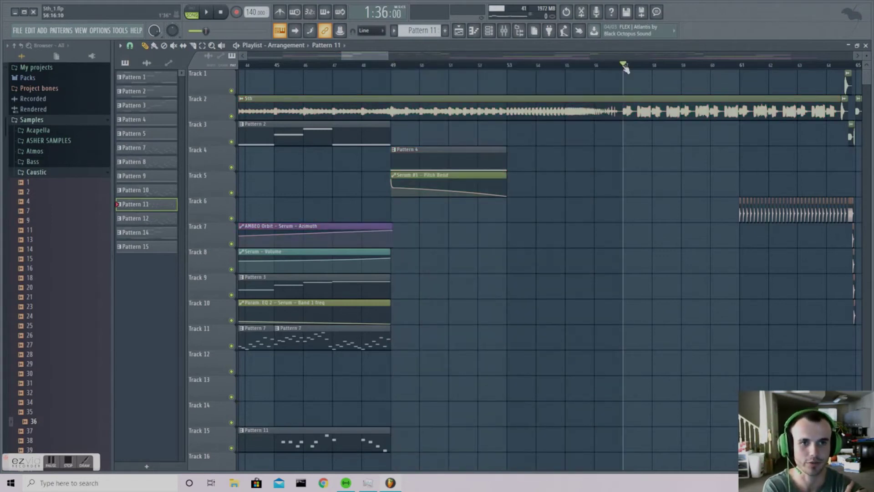
pyautogui.click(208, 13)
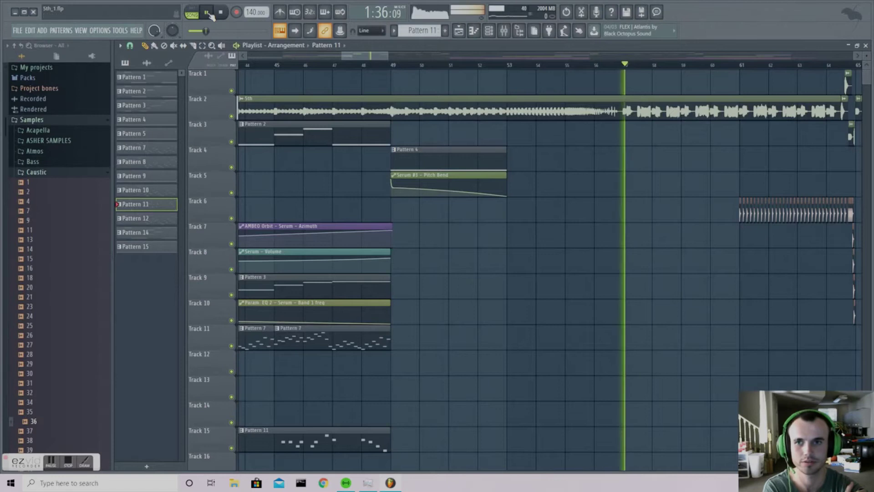
# Step: Follow the playback through the drop and into the section after bar 89, then stop at about bar 91
pyautogui.moveTo(377, 56); pyautogui.dragTo(401, 58)
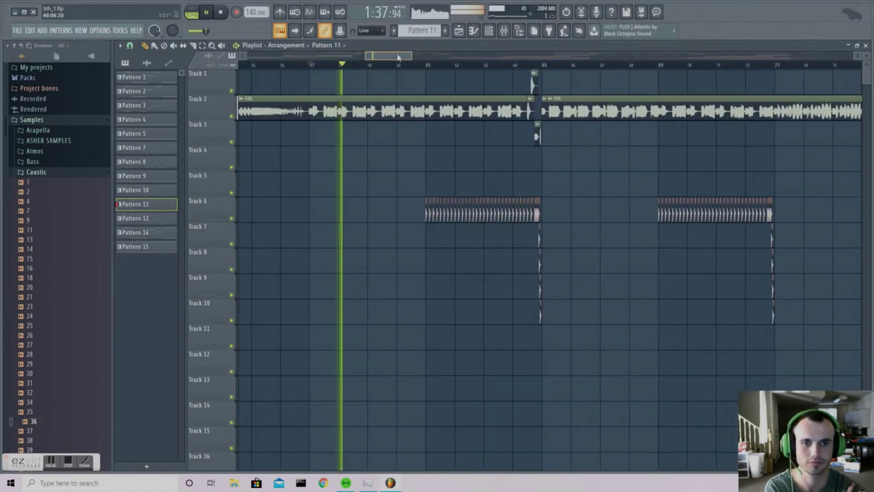
pyautogui.scroll(-1, 428, 73)
pyautogui.scroll(2, 428, 73)
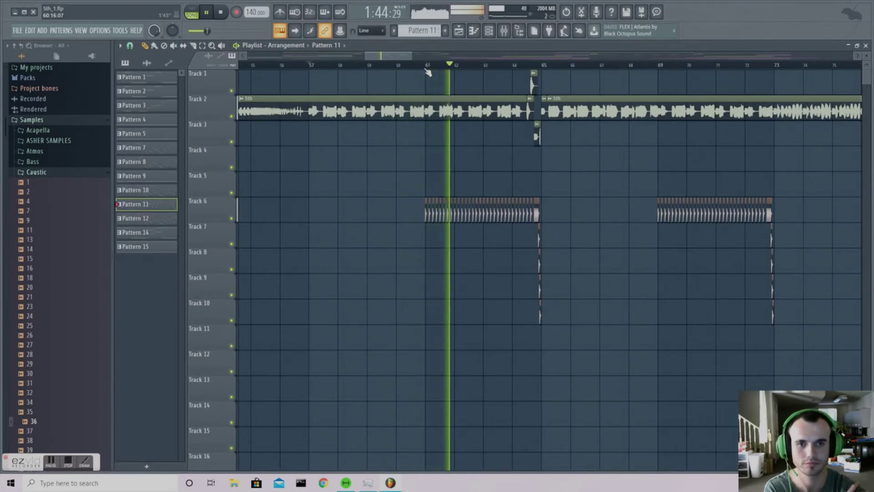
pyautogui.moveTo(400, 56); pyautogui.dragTo(408, 57)
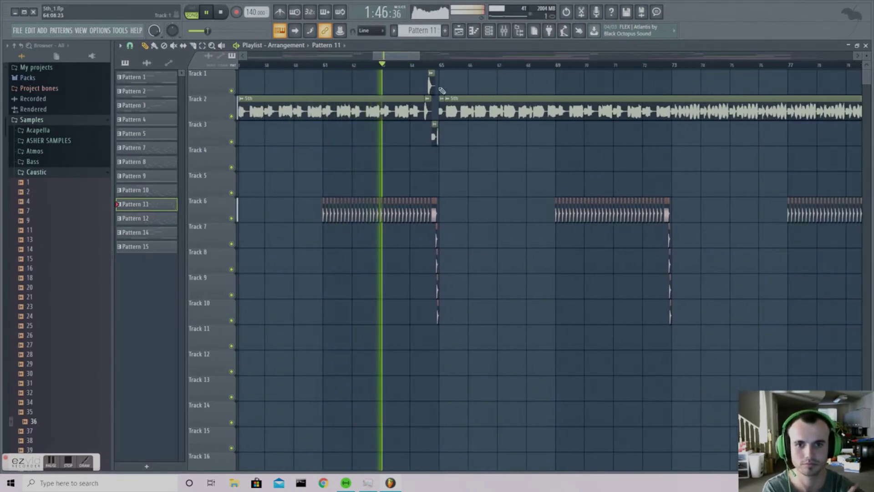
pyautogui.scroll(-5, 510, 294)
pyautogui.scroll(5, 510, 294)
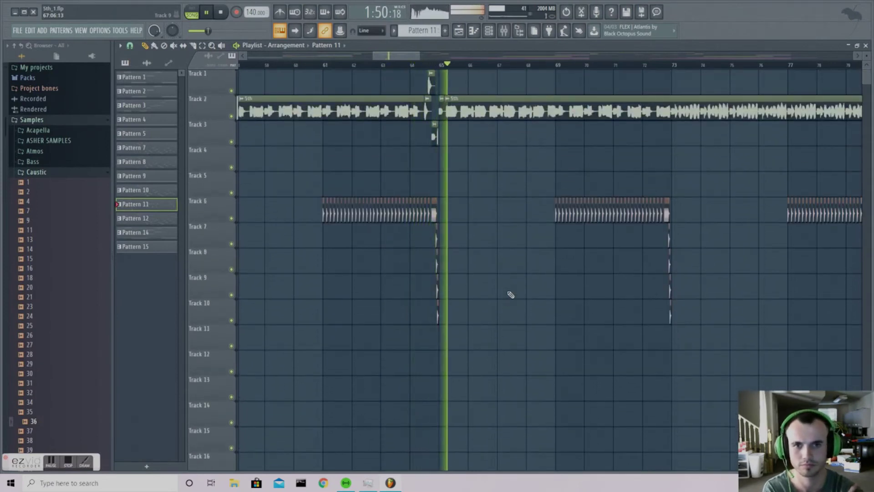
pyautogui.moveTo(408, 55); pyautogui.dragTo(446, 58)
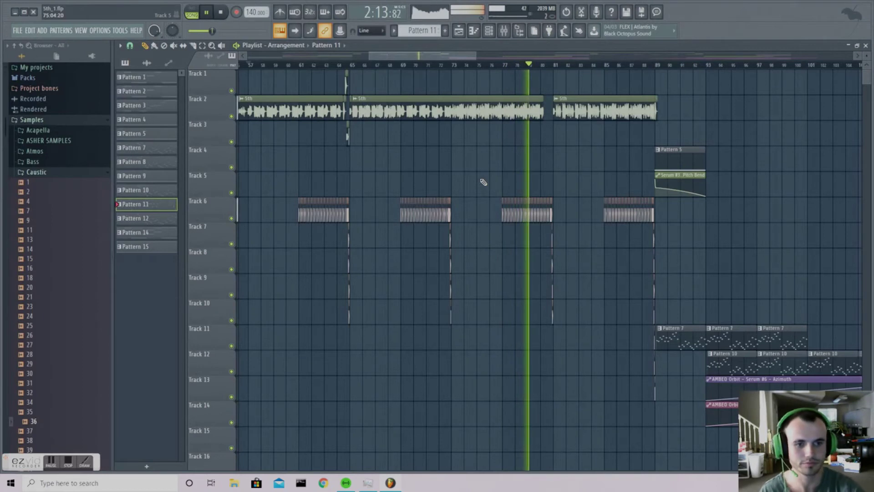
pyautogui.moveTo(431, 57); pyautogui.dragTo(458, 59)
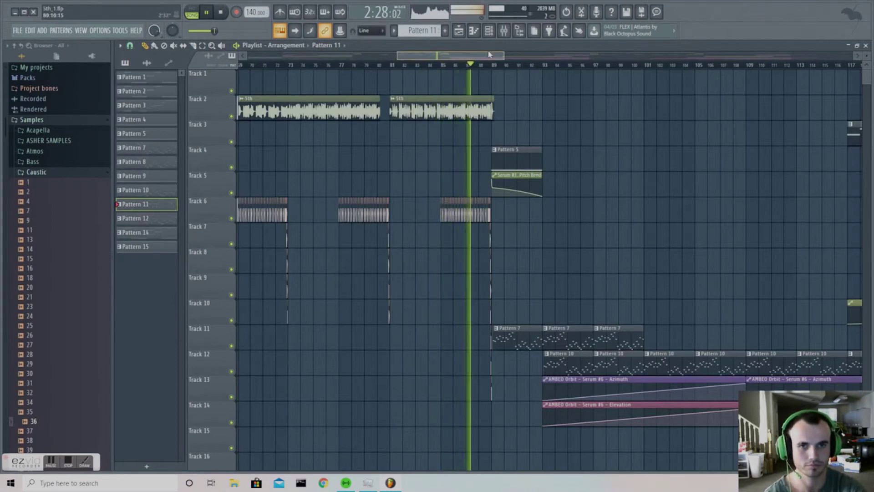
pyautogui.moveTo(474, 56); pyautogui.dragTo(489, 56)
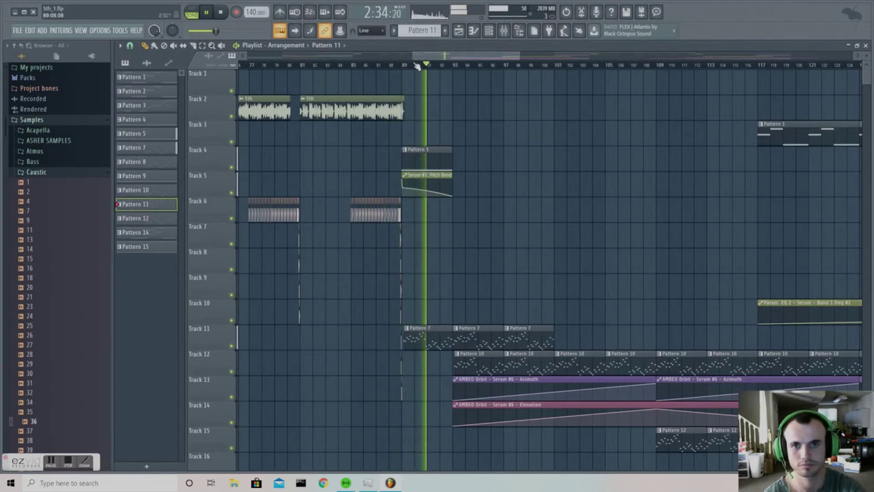
pyautogui.click(222, 14)
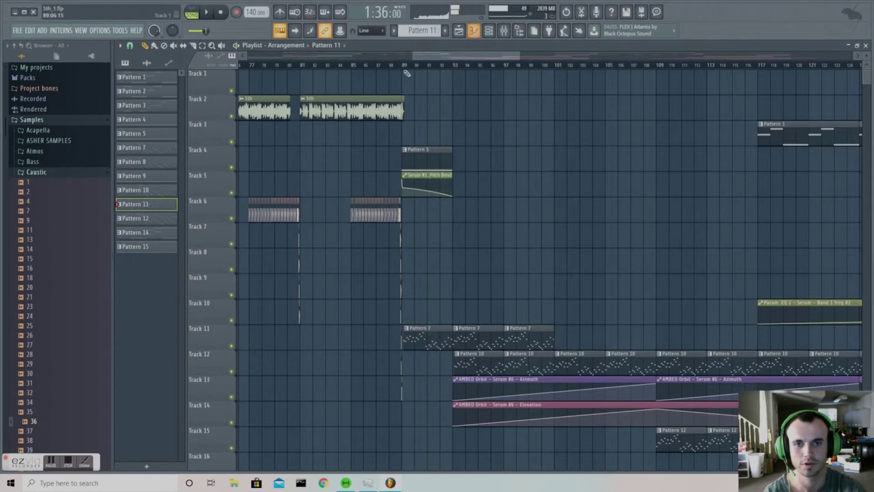
# Step: Place the playhead at bar 89 and then bar 93, and examine the pattern and automation clips on Tracks 11 to 14
pyautogui.scroll(-3, 524, 146)
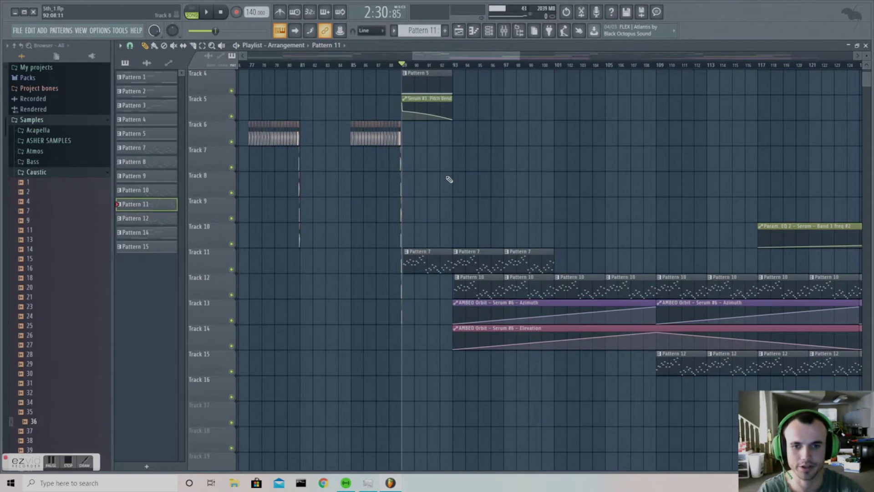
pyautogui.scroll(4, 419, 68)
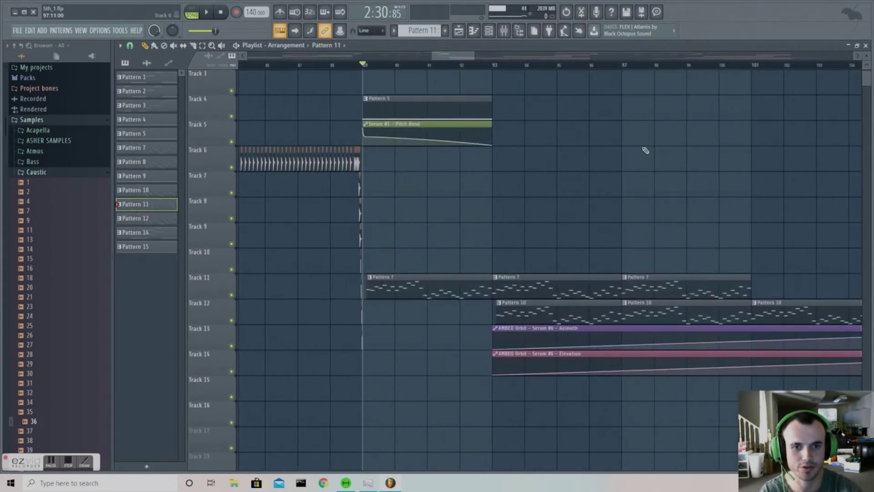
pyautogui.scroll(-3, 499, 162)
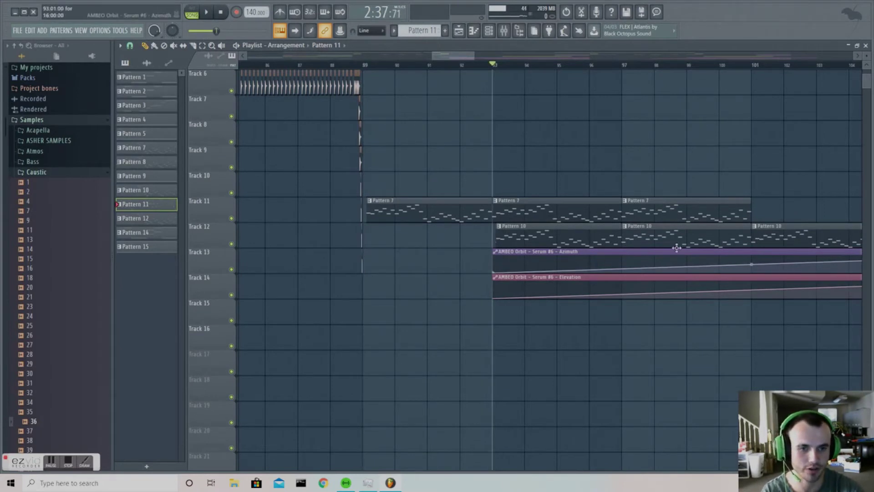
pyautogui.scroll(-5, 471, 56)
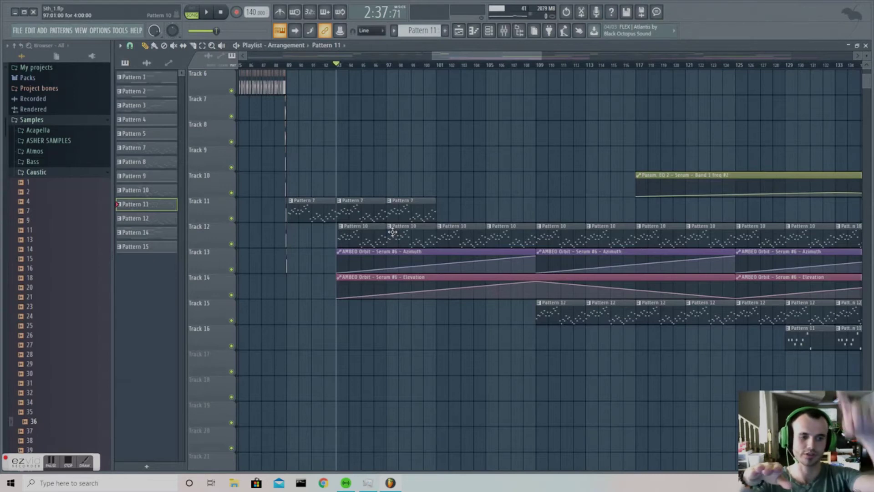
# Step: Show the channel rack for Pattern 10, inspect the LFO 3 shape and effects of its Serum #6 instrument, and close the plugin
pyautogui.click(488, 31)
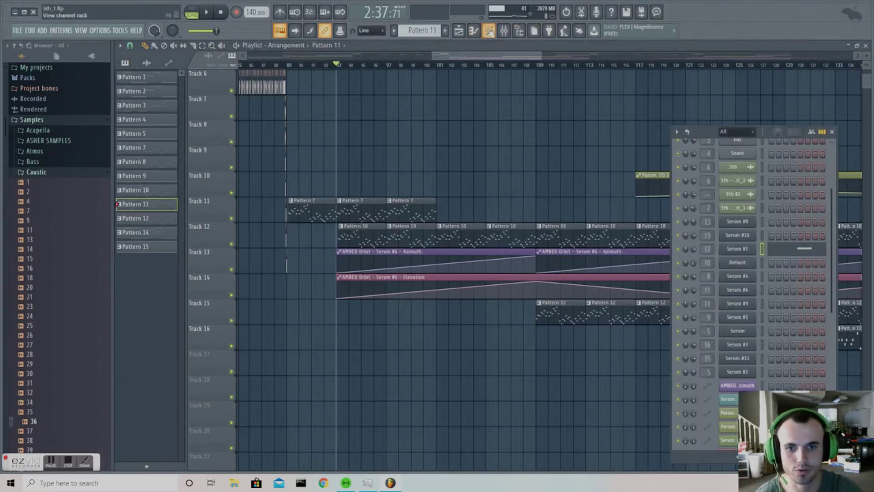
pyautogui.scroll(1, 415, 30)
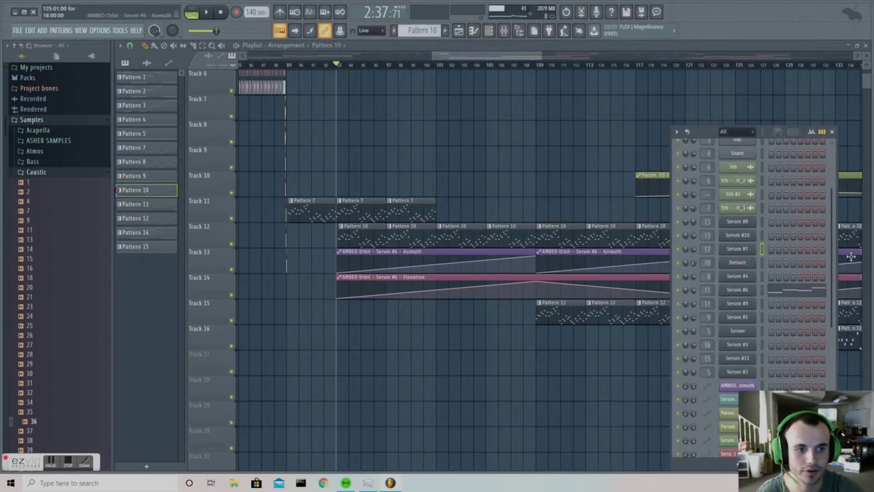
pyautogui.click(749, 291)
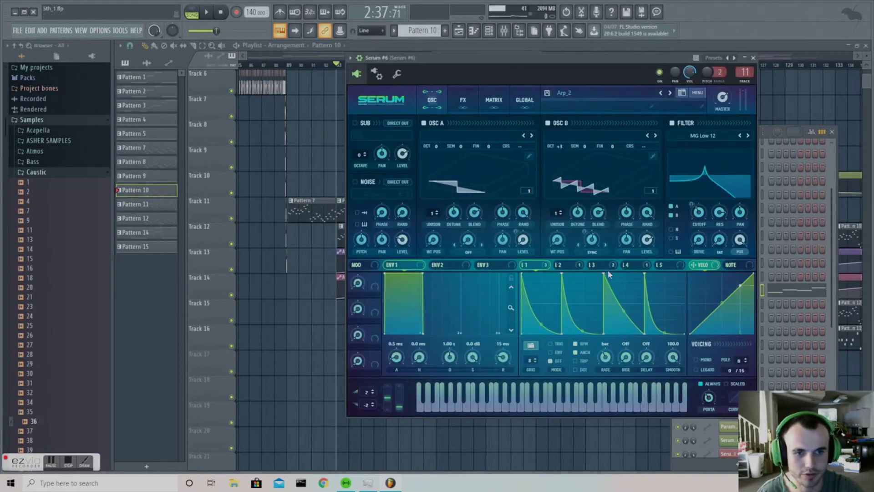
pyautogui.click(597, 265)
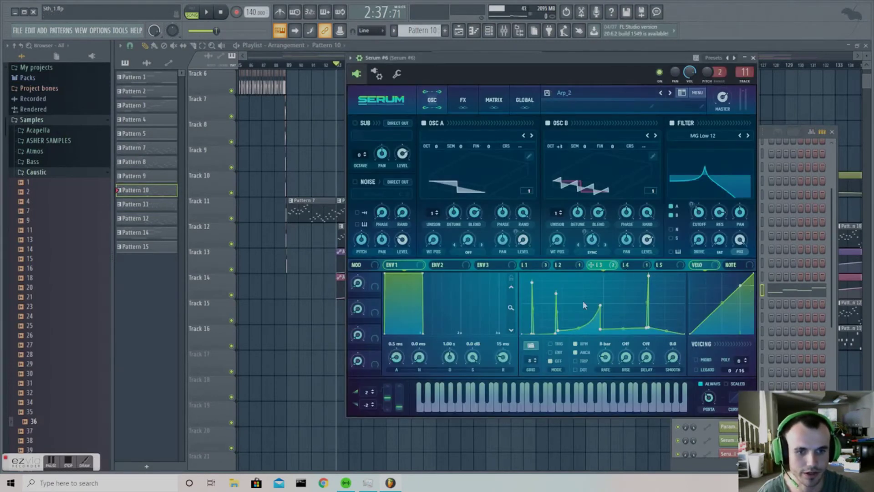
pyautogui.click(494, 100)
pyautogui.click(468, 103)
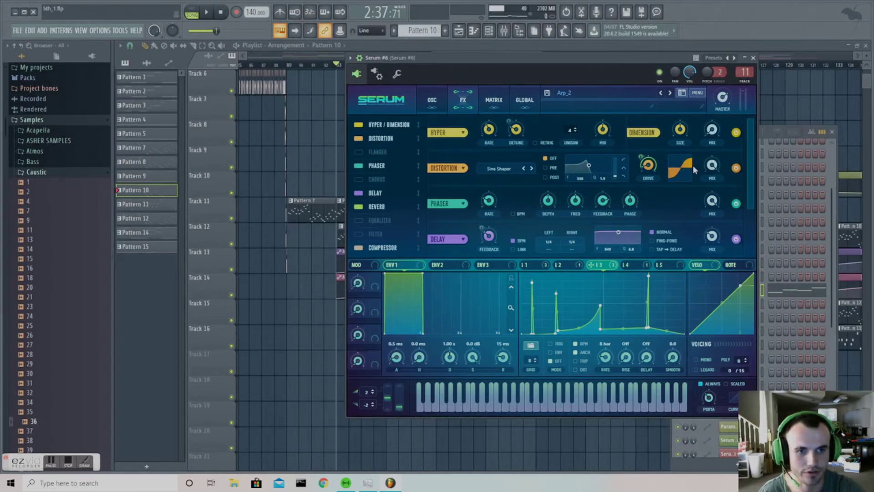
pyautogui.moveTo(751, 182); pyautogui.dragTo(752, 236)
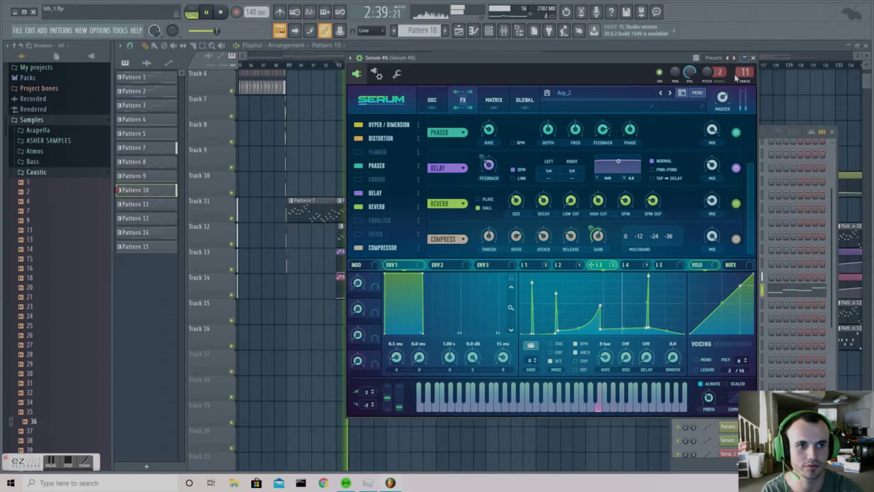
pyautogui.click(753, 58)
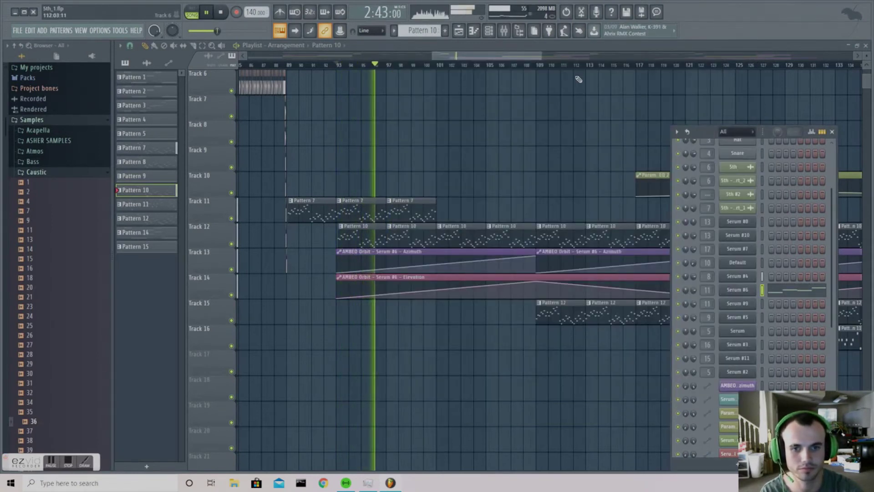
# Step: Follow the playback that started at bar 93 up to about bar 115, examining the layered arpeggio patterns and automation
pyautogui.scroll(2, 531, 162)
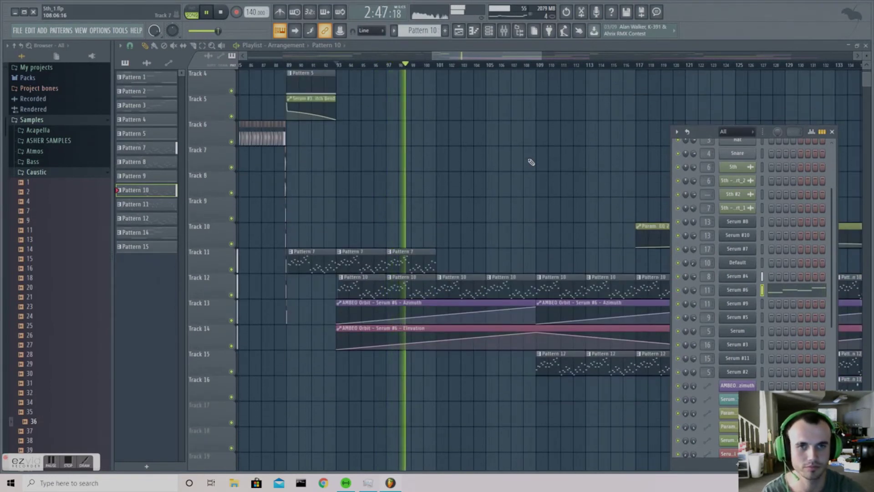
pyautogui.moveTo(523, 56); pyautogui.dragTo(551, 60)
pyautogui.scroll(-2, 552, 66)
pyautogui.scroll(-2, 552, 66)
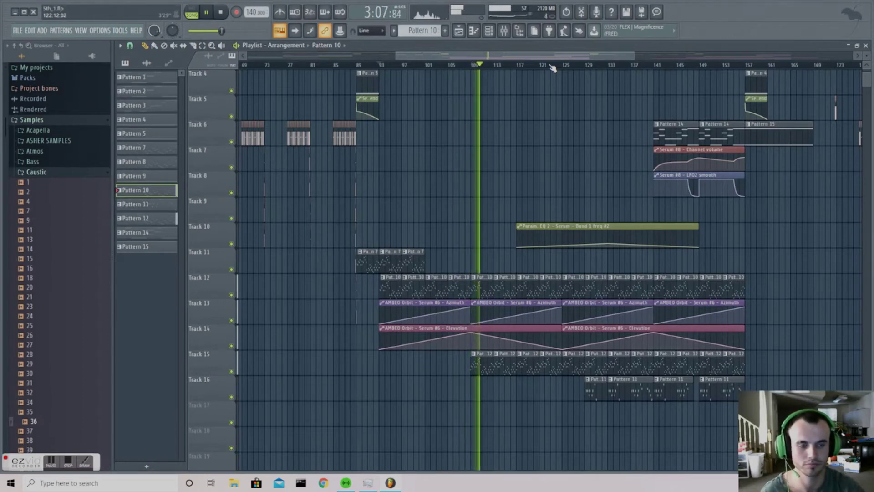
pyautogui.scroll(3, 533, 152)
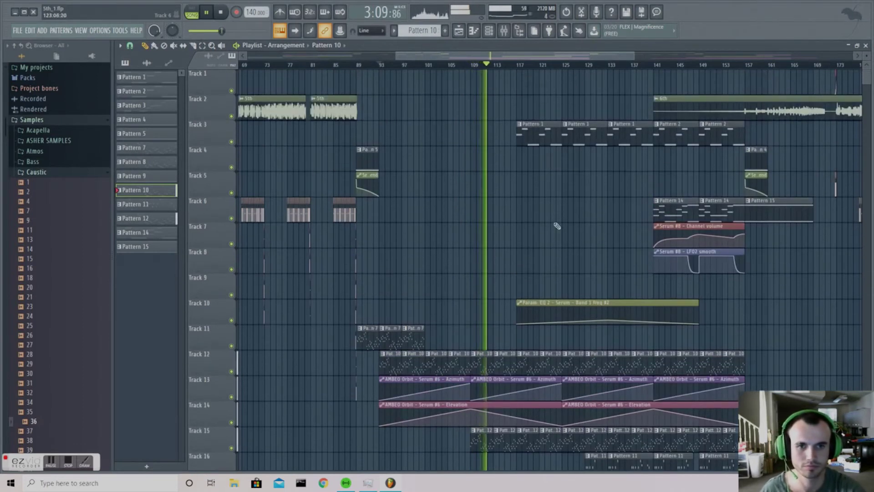
pyautogui.scroll(6, 524, 66)
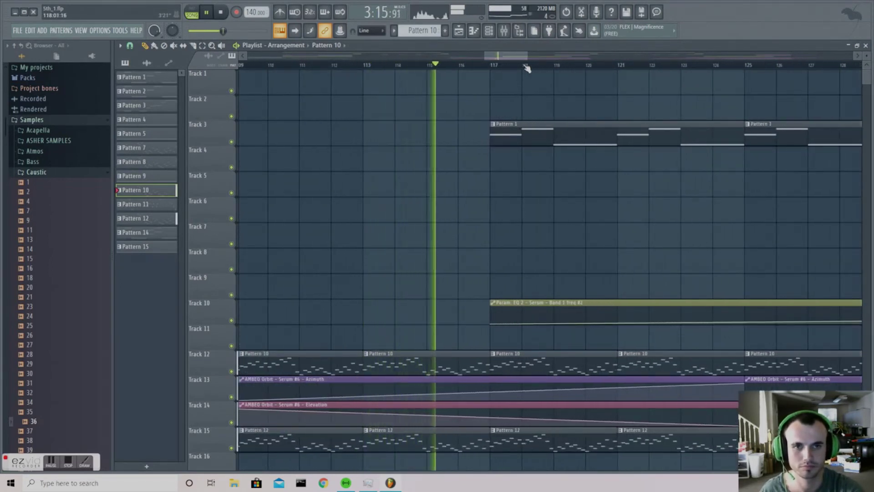
pyautogui.scroll(-5, 527, 68)
# Step: Keep playing through the section where Pattern 1 and Pattern 14 enter, then stop at about bar 146
pyautogui.moveTo(519, 56); pyautogui.dragTo(537, 55)
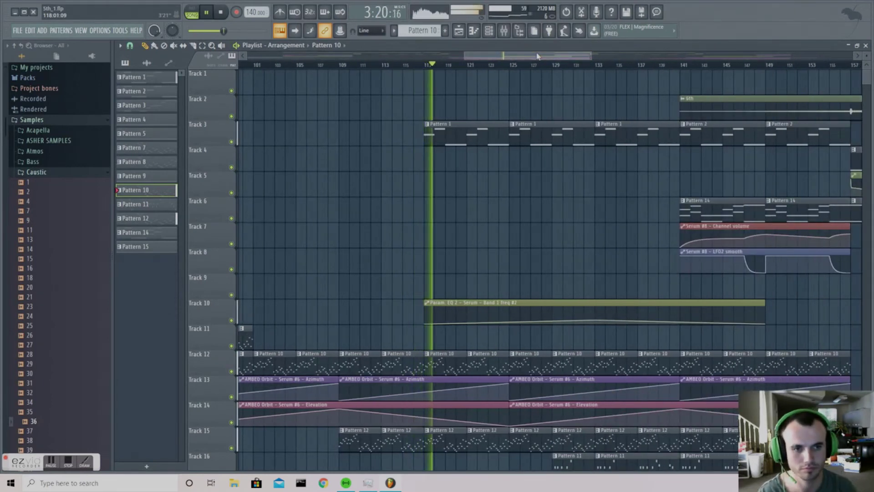
pyautogui.scroll(-3, 546, 202)
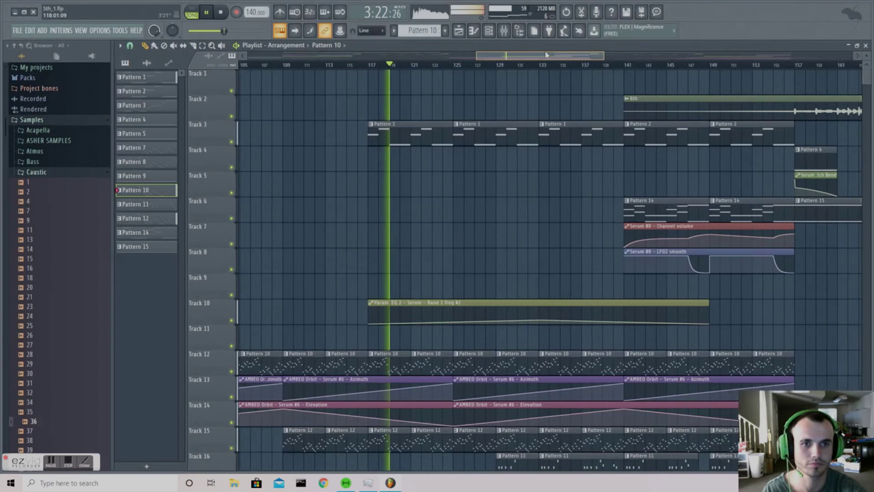
pyautogui.scroll(-3, 549, 201)
pyautogui.scroll(3, 570, 187)
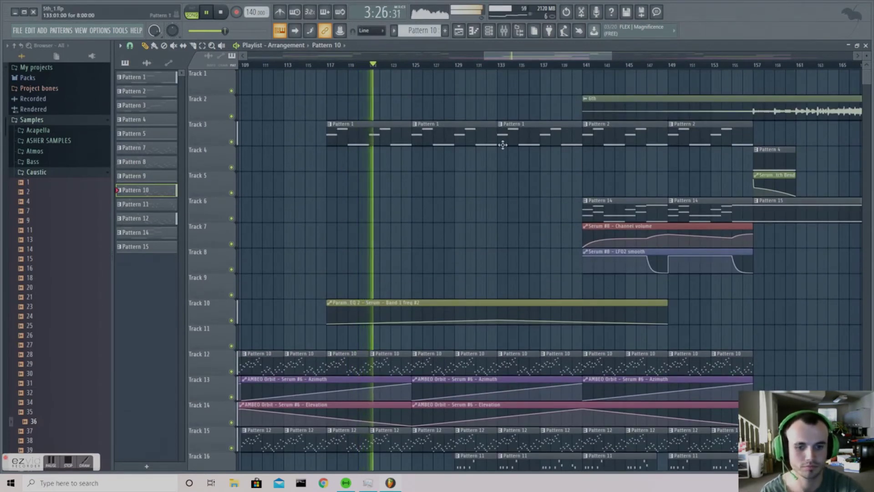
pyautogui.moveTo(517, 56); pyautogui.dragTo(537, 55)
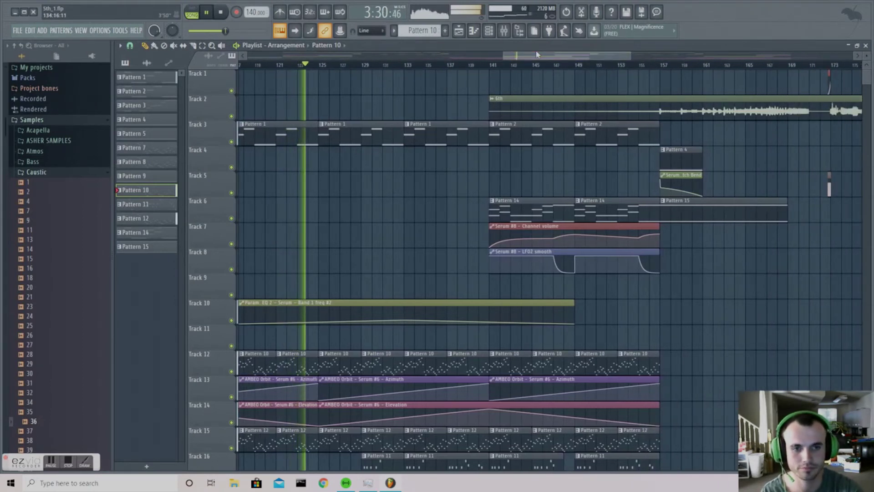
pyautogui.moveTo(630, 55); pyautogui.dragTo(691, 53)
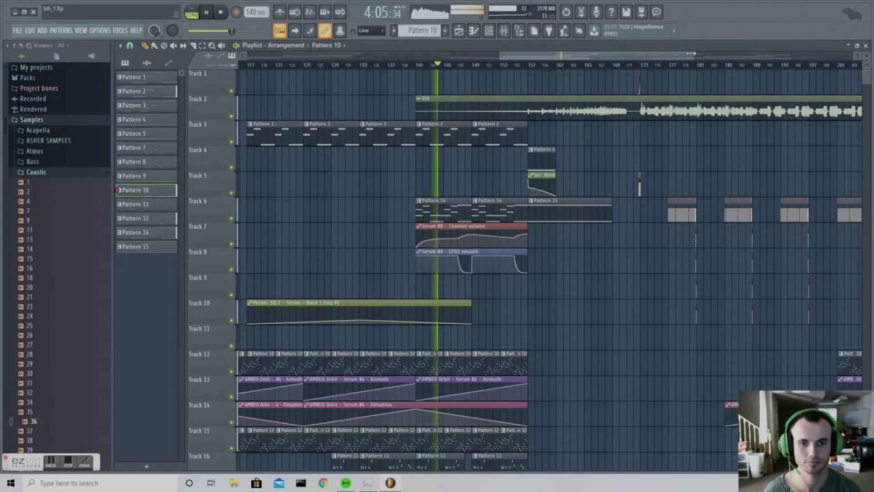
pyautogui.scroll(3, 447, 64)
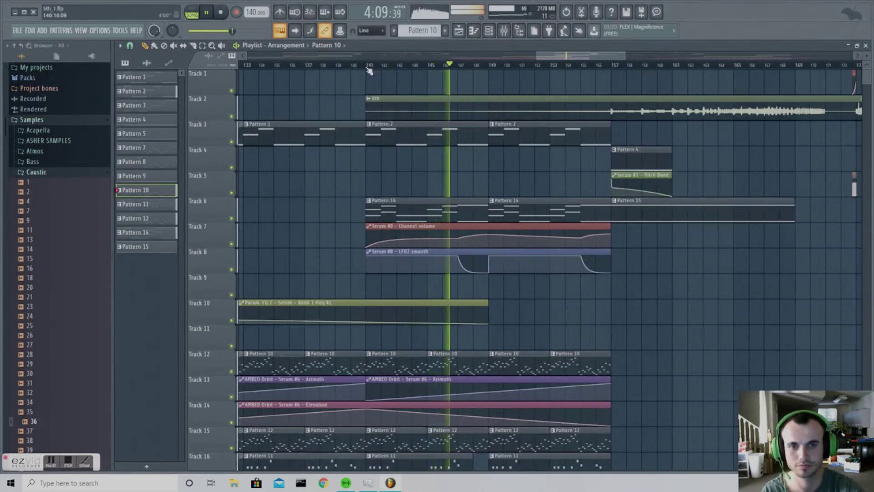
pyautogui.click(223, 13)
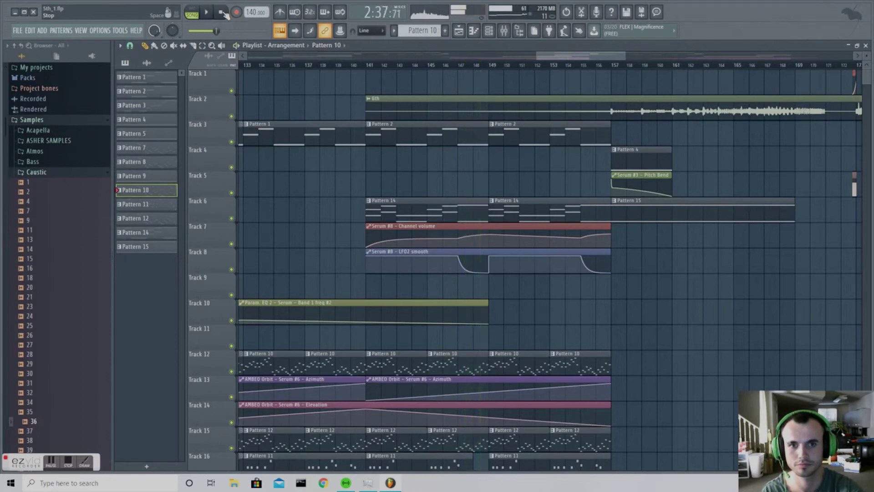
# Step: Select the time range from bar 141 to bar 149 and leave only Tracks 6, 7 and 8 turned on
pyautogui.moveTo(370, 66); pyautogui.dragTo(488, 65)
pyautogui.rightClick(228, 222)
pyautogui.click(209, 217)
pyautogui.rightClick(232, 219)
pyautogui.click(232, 244)
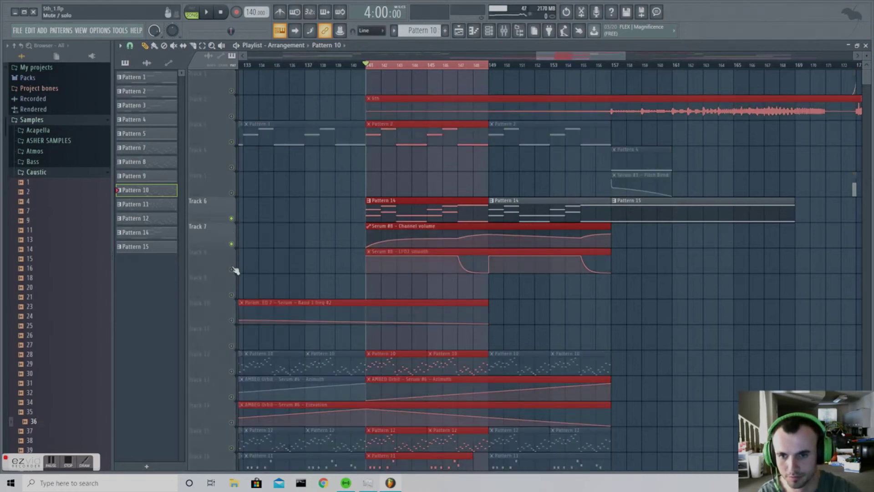
pyautogui.click(231, 269)
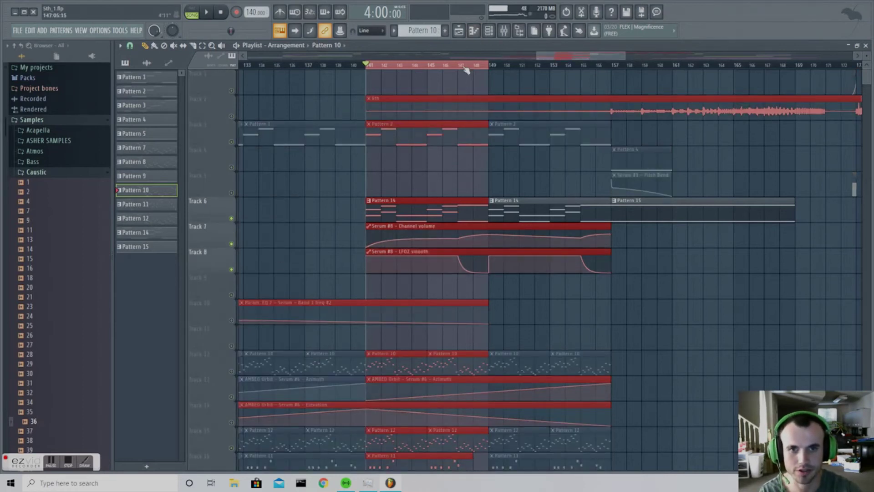
# Step: Play the selected bars 141 to 149 with only Tracks 6, 7 and 8 on, and show the mixer
pyautogui.scroll(2, 465, 69)
pyautogui.press('space')
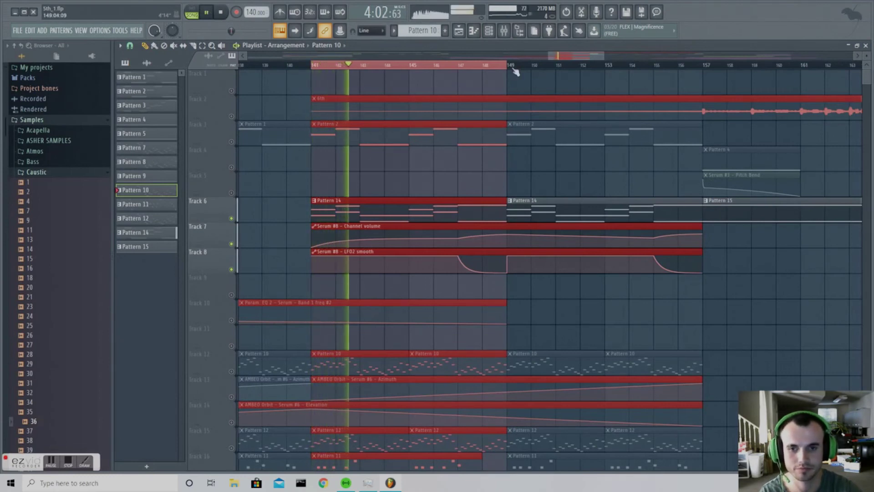
pyautogui.click(504, 32)
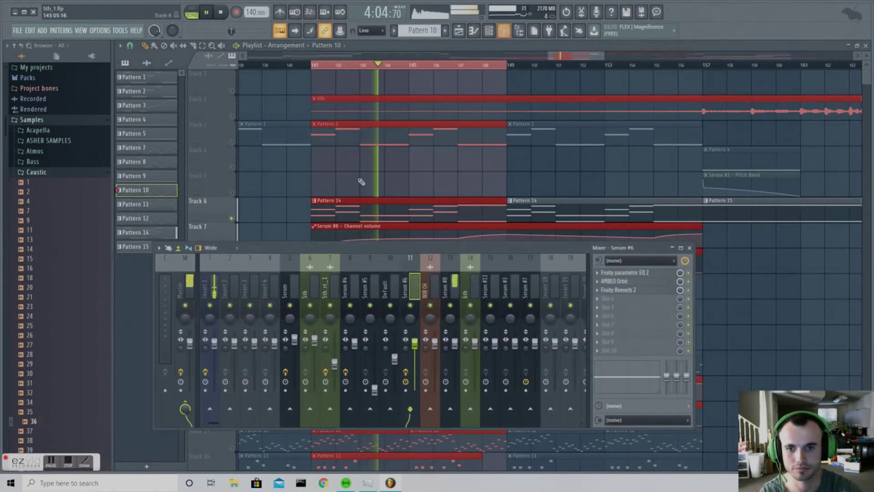
pyautogui.scroll(3, 427, 31)
pyautogui.scroll(1, 426, 31)
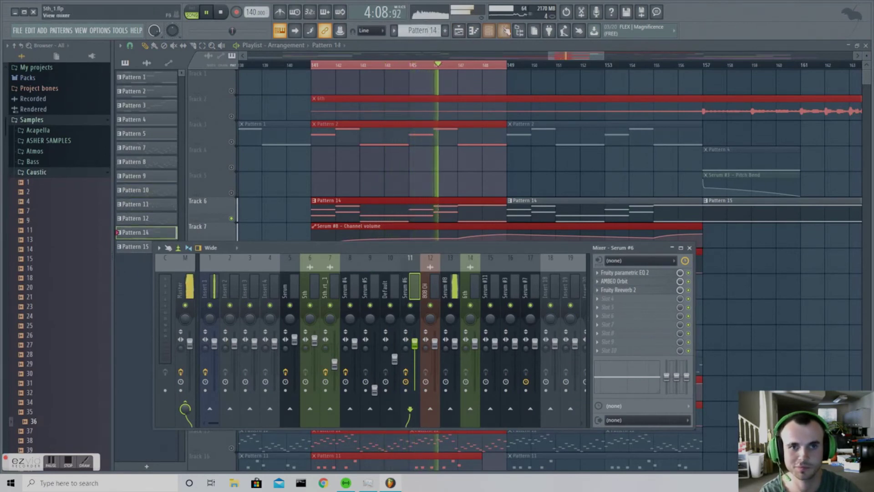
# Step: Bring up the Serum #8 instrument of Pattern 14 from the channel rack while the loop plays, and stop playback
pyautogui.click(489, 30)
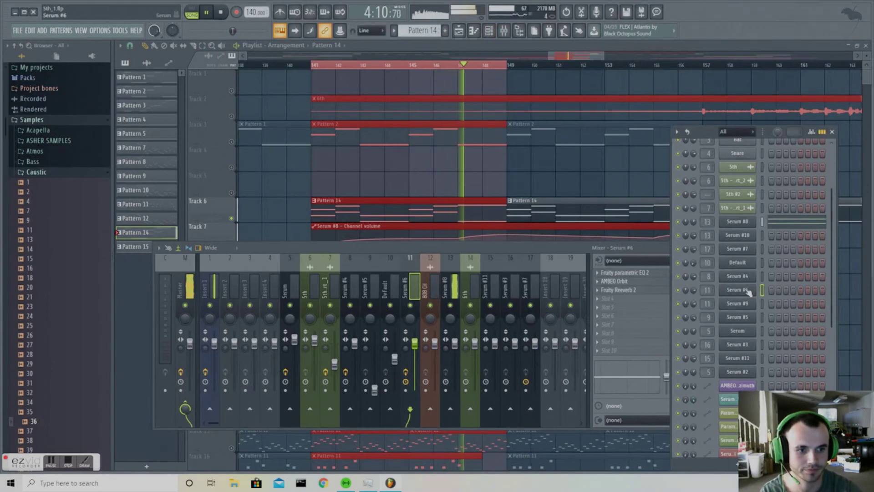
pyautogui.click(738, 290)
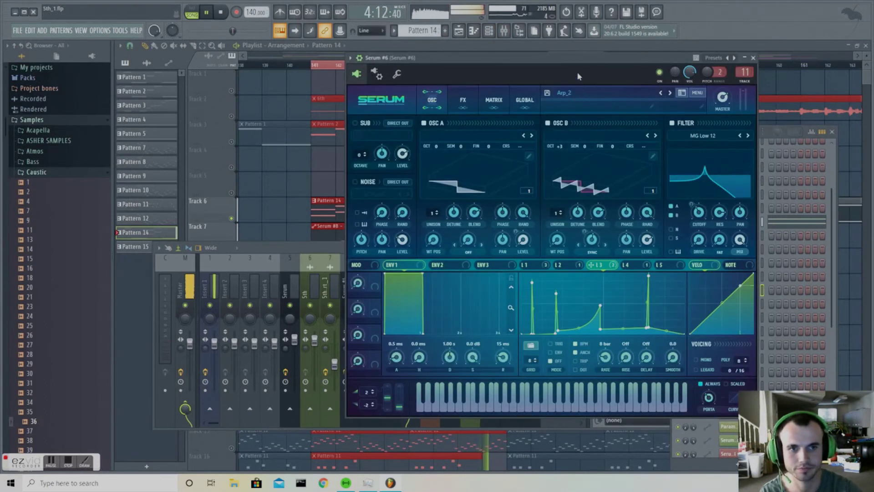
pyautogui.click(753, 57)
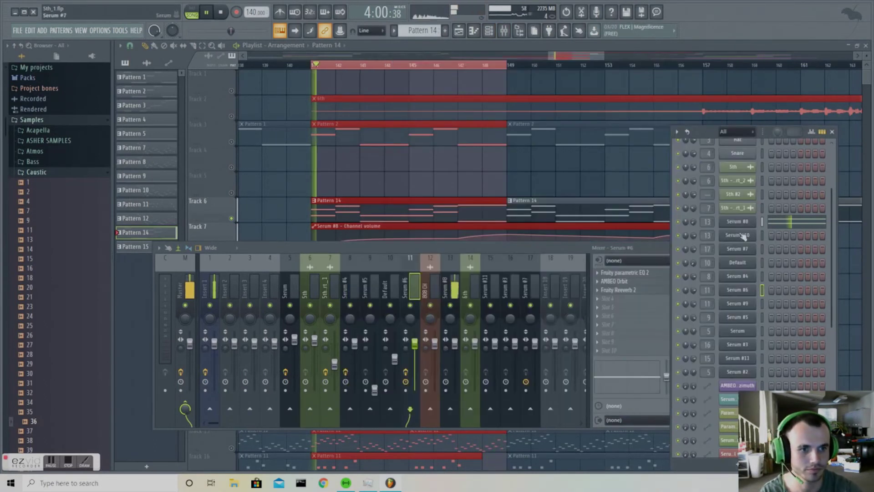
pyautogui.click(738, 222)
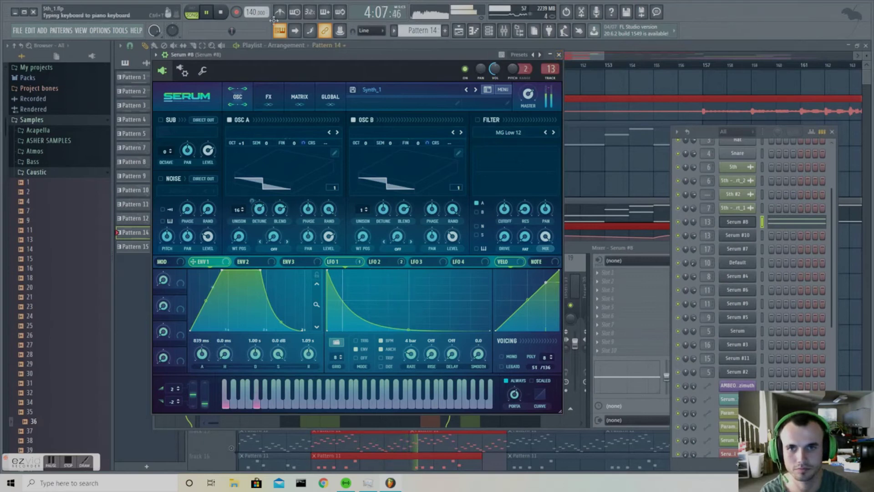
pyautogui.click(221, 13)
pyautogui.moveTo(335, 54); pyautogui.dragTo(599, 100)
# Step: Reopen Serum #8 and examine the shapes of LFO 1 and LFO 2 and the oscillator settings they modulate
pyautogui.click(455, 45)
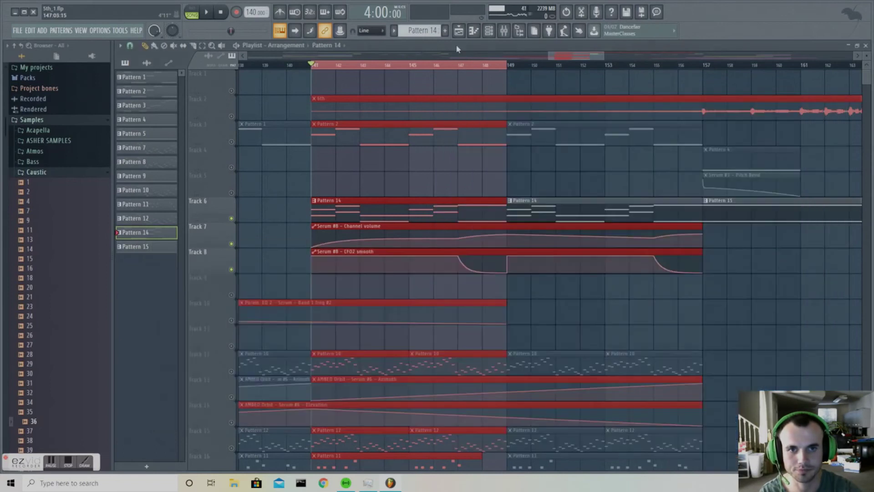
pyautogui.click(490, 31)
pyautogui.click(754, 224)
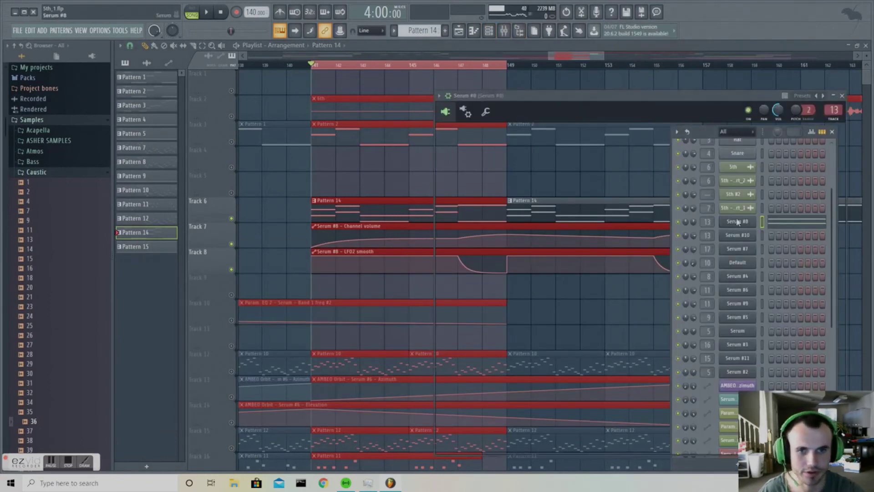
pyautogui.click(657, 304)
pyautogui.click(624, 304)
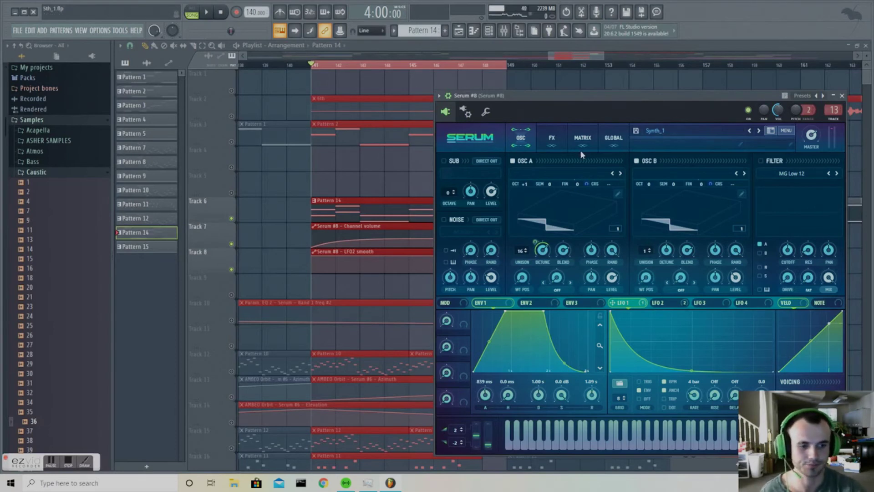
pyautogui.click(658, 303)
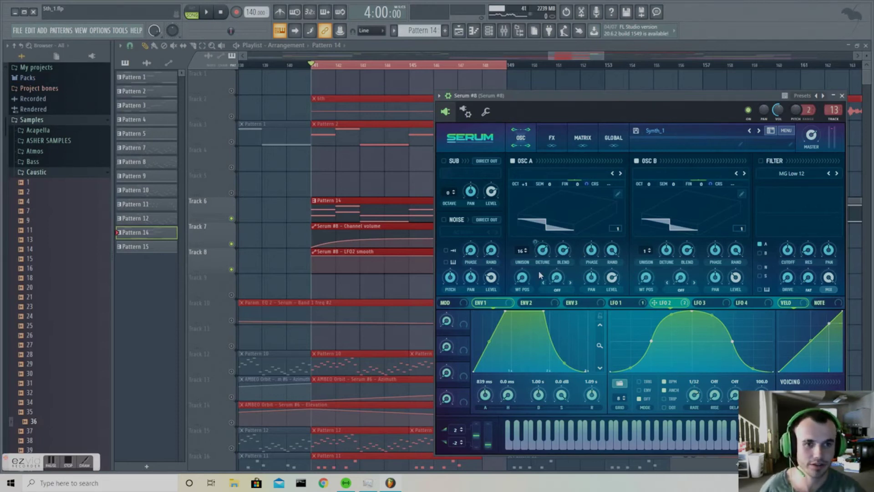
pyautogui.rightClick(690, 187)
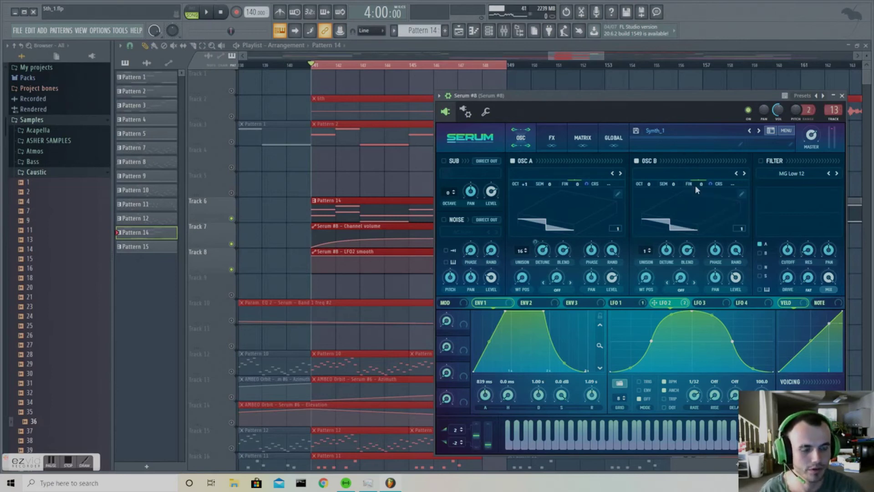
pyautogui.click(706, 302)
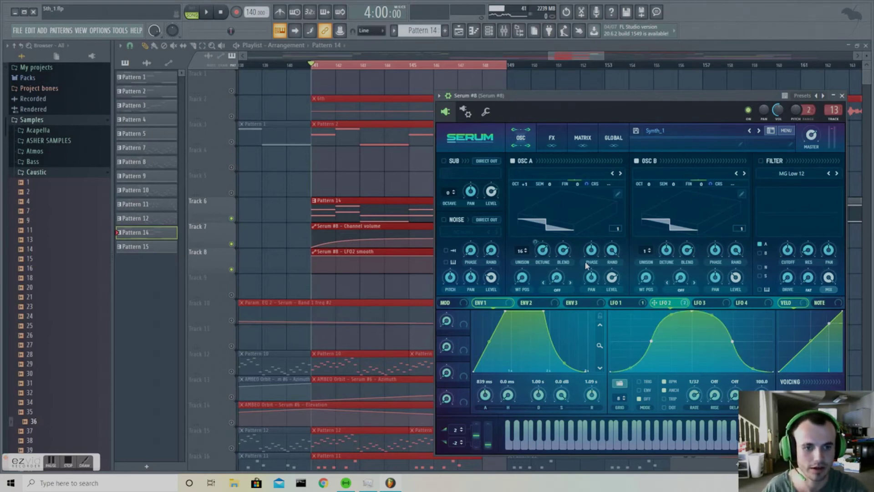
# Step: Check the LFO assignments in Serum #8's modulation matrix and return to its oscillator page
pyautogui.click(539, 141)
pyautogui.click(581, 145)
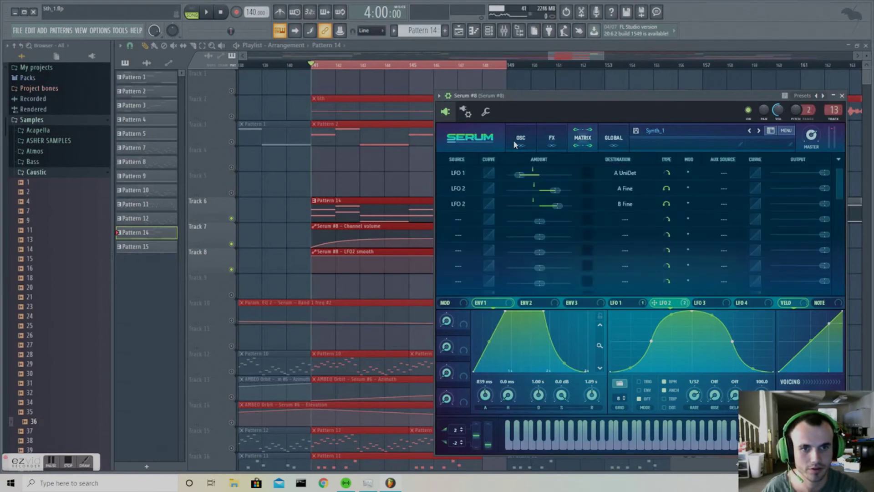
pyautogui.click(514, 140)
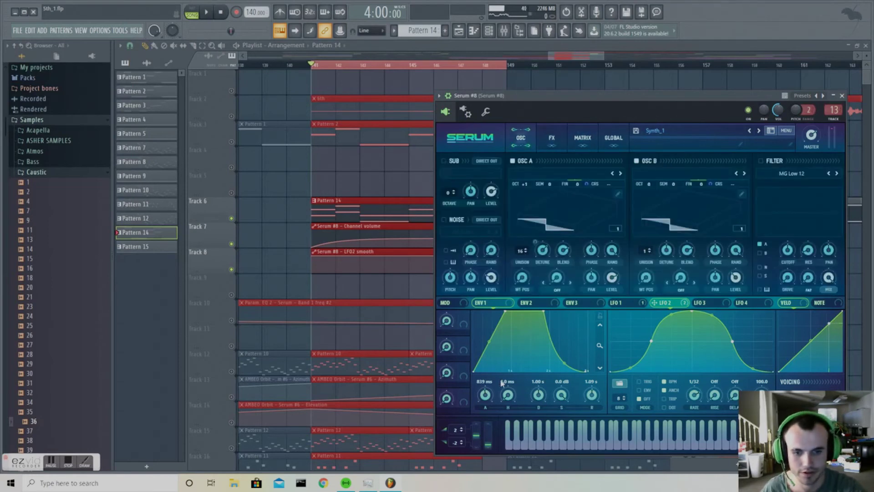
pyautogui.moveTo(521, 104); pyautogui.dragTo(631, 100)
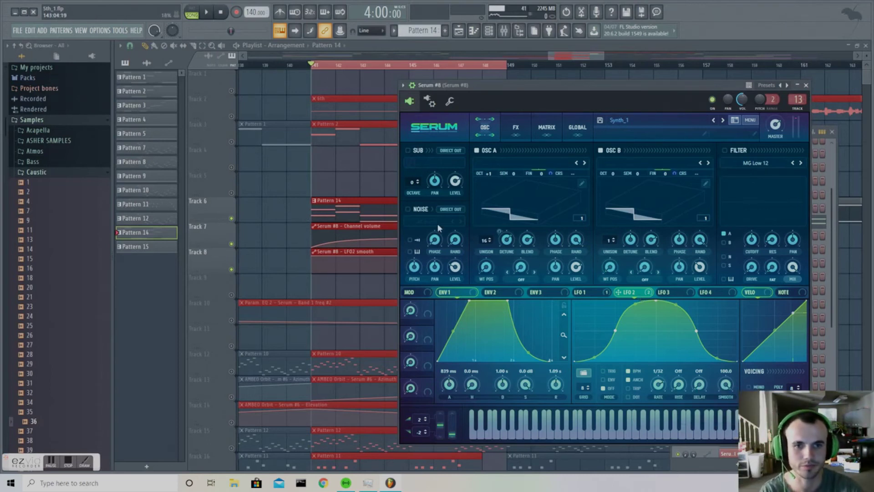
# Step: Play the selected bars while watching the automated LFO 2 smooth setting in Serum #8, and stop and hide the plugin
pyautogui.click(207, 13)
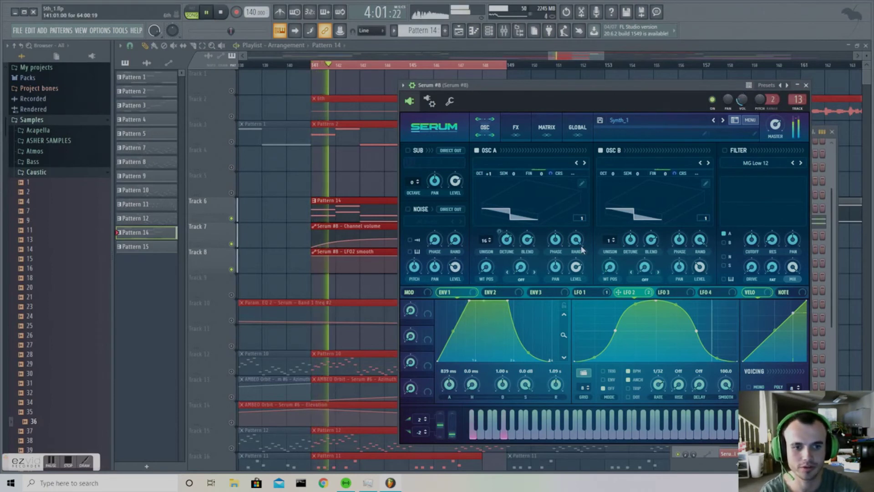
pyautogui.moveTo(495, 83); pyautogui.dragTo(603, 94)
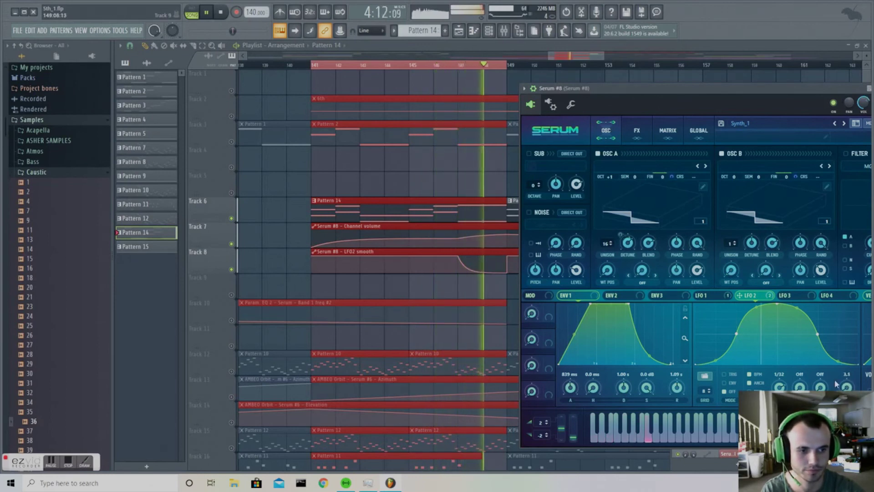
pyautogui.click(221, 13)
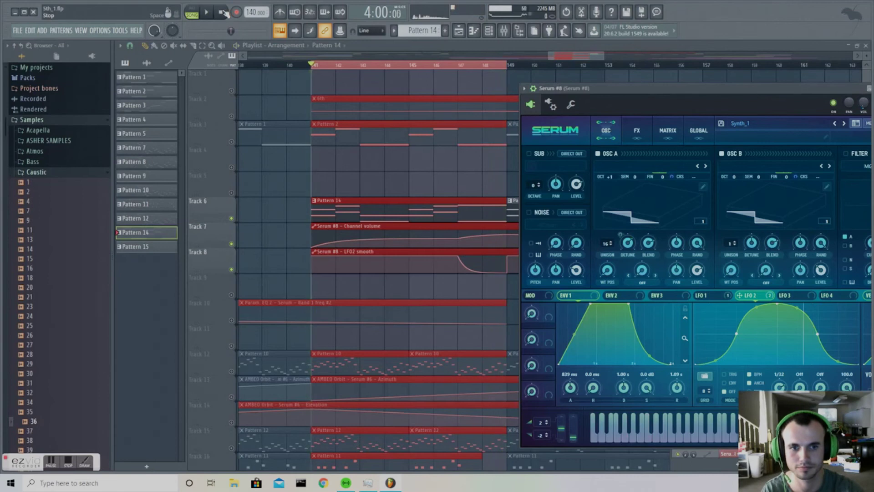
pyautogui.moveTo(776, 90); pyautogui.dragTo(653, 78)
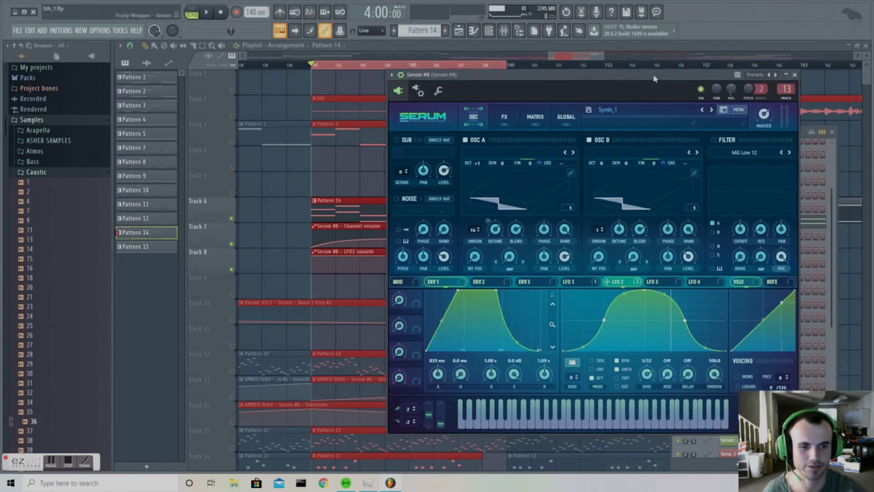
pyautogui.click(581, 49)
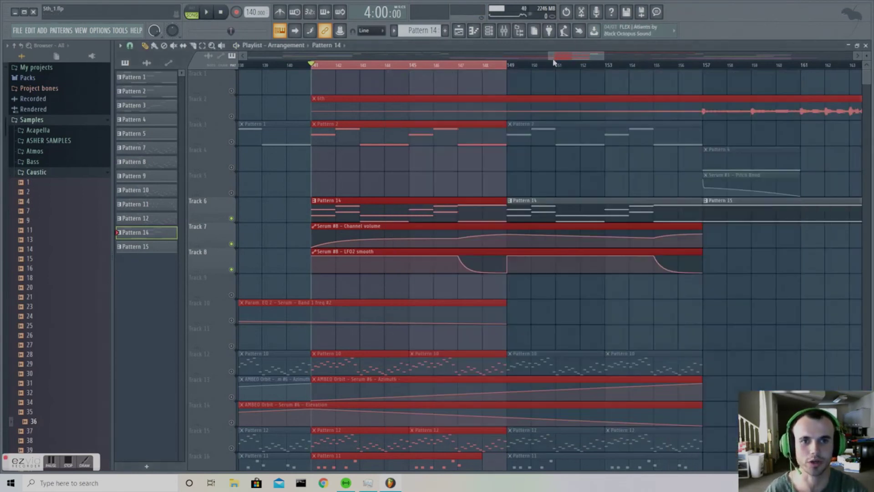
# Step: Clear the time selection in the playlist and turn all tracks back on
pyautogui.doubleClick(505, 68)
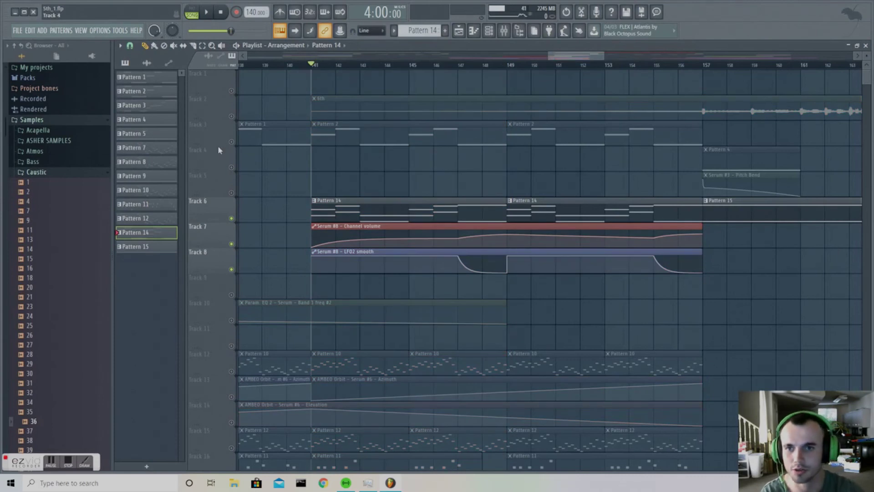
pyautogui.click(232, 142)
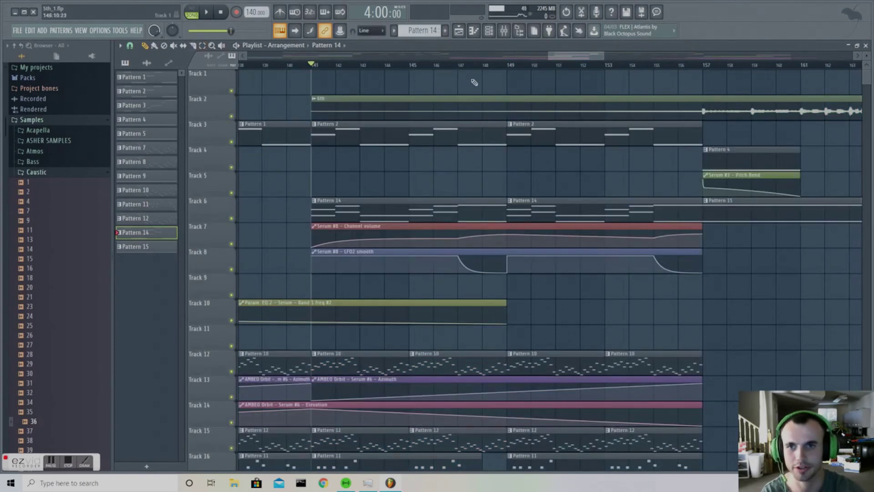
# Step: Play the full arrangement from bar 141 to about bar 178, examining the zoomed-out playlist through the 6th audio clip section
pyautogui.click(208, 14)
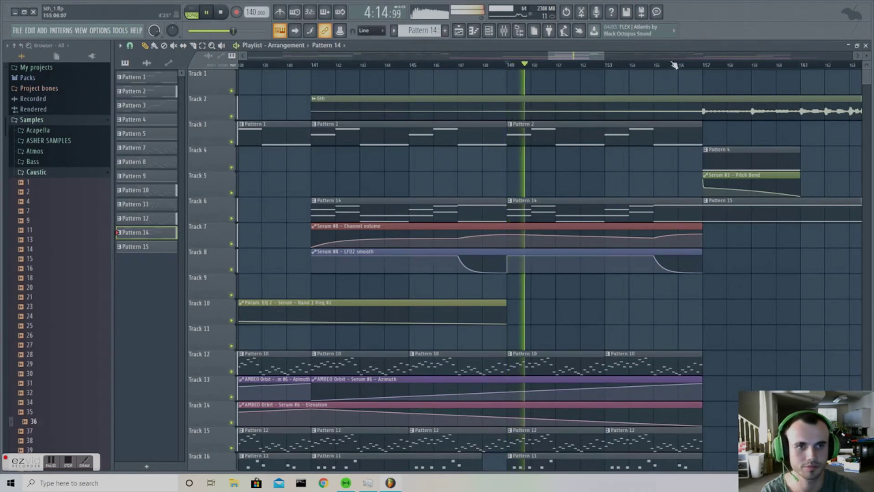
pyautogui.scroll(-2, 681, 67)
pyautogui.scroll(-3, 681, 67)
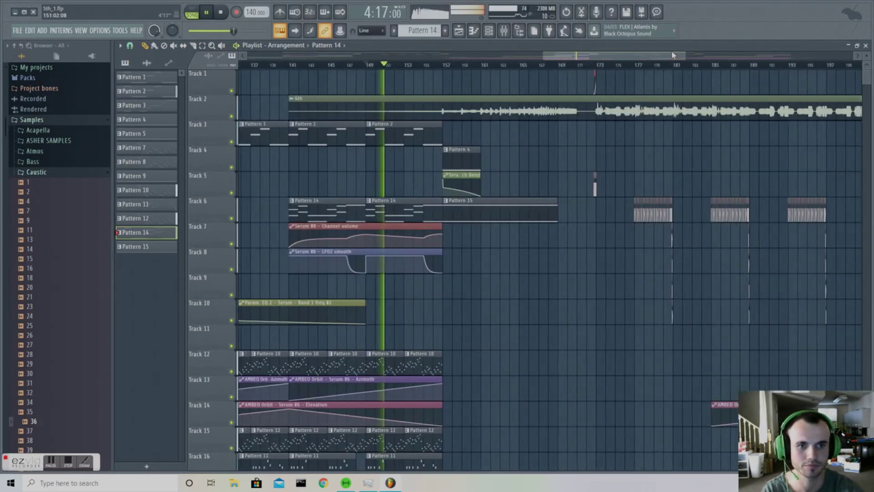
pyautogui.scroll(-2, 628, 63)
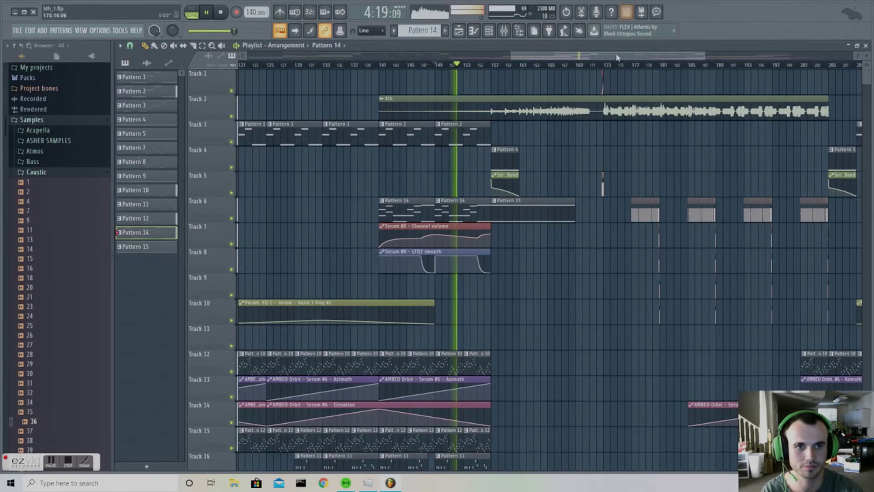
pyautogui.scroll(-3, 626, 155)
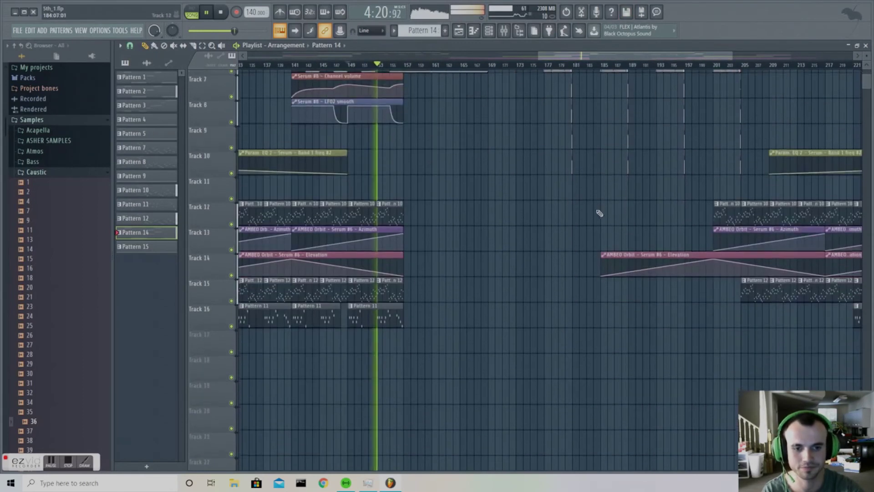
pyautogui.scroll(3, 527, 250)
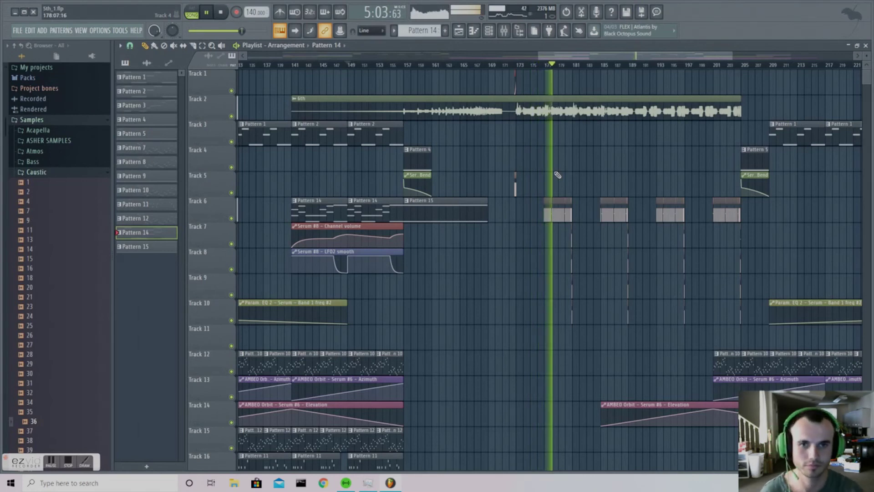
# Step: Follow the playback to about bar 205, examining the repeated Track 6 clips and the return of Pattern 10
pyautogui.moveTo(607, 57); pyautogui.dragTo(672, 59)
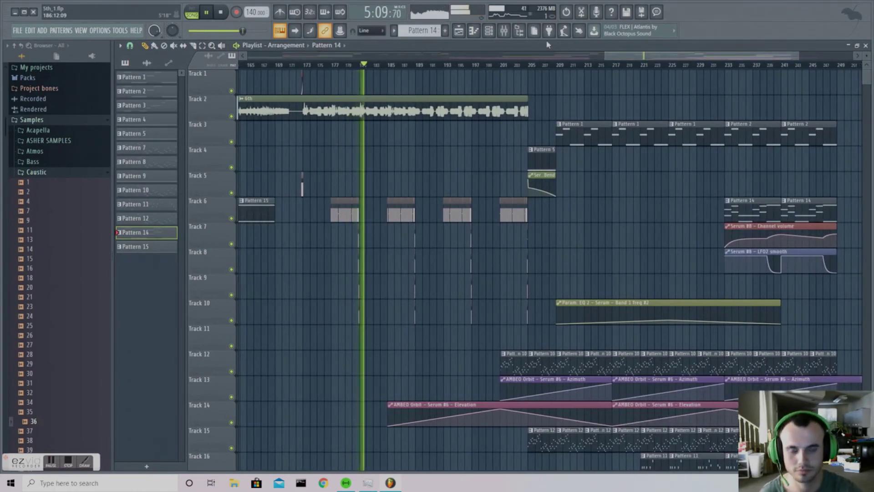
pyautogui.moveTo(638, 57); pyautogui.dragTo(608, 57)
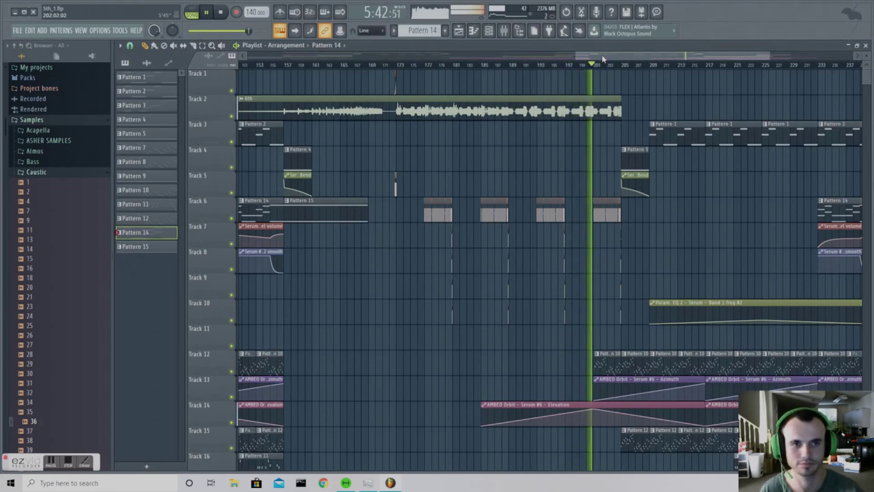
pyautogui.moveTo(603, 59); pyautogui.dragTo(639, 59)
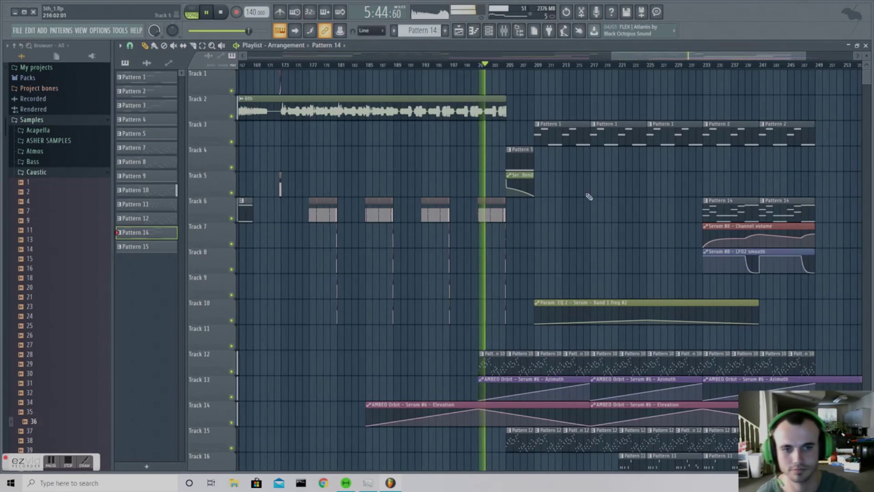
pyautogui.scroll(-2, 592, 182)
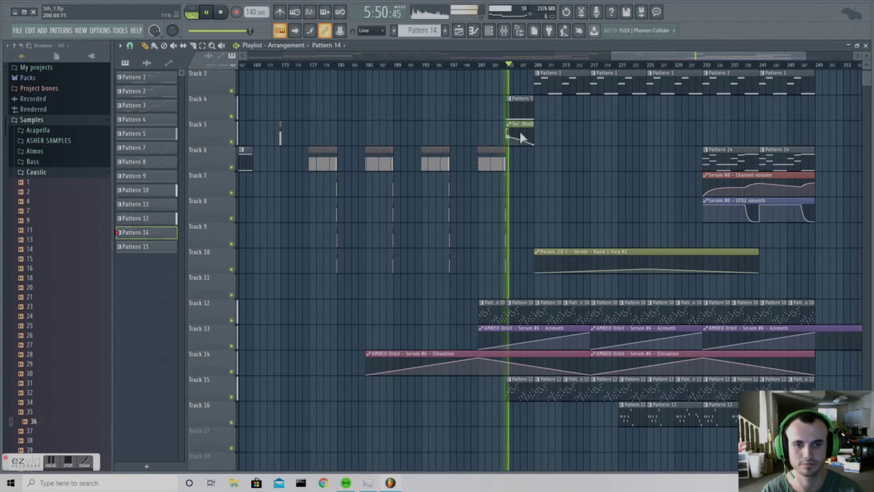
# Step: Follow the playback from about bar 205 to bar 217, examining the final section's pattern and automation clips across all tracks
pyautogui.moveTo(629, 56); pyautogui.dragTo(646, 55)
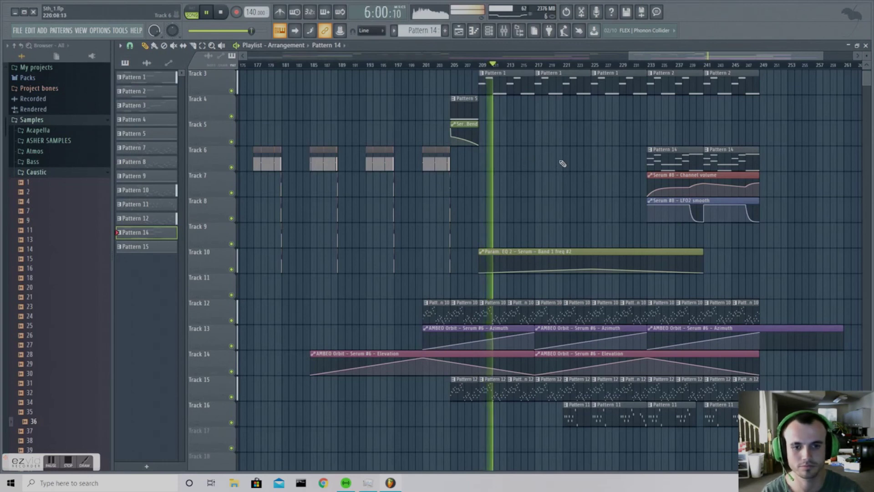
pyautogui.scroll(2, 590, 177)
pyautogui.scroll(-9, 644, 204)
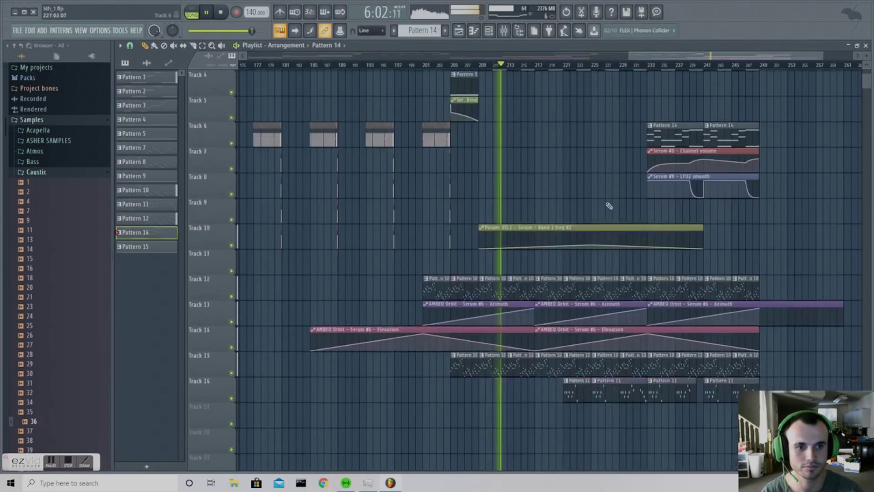
pyautogui.scroll(9, 656, 274)
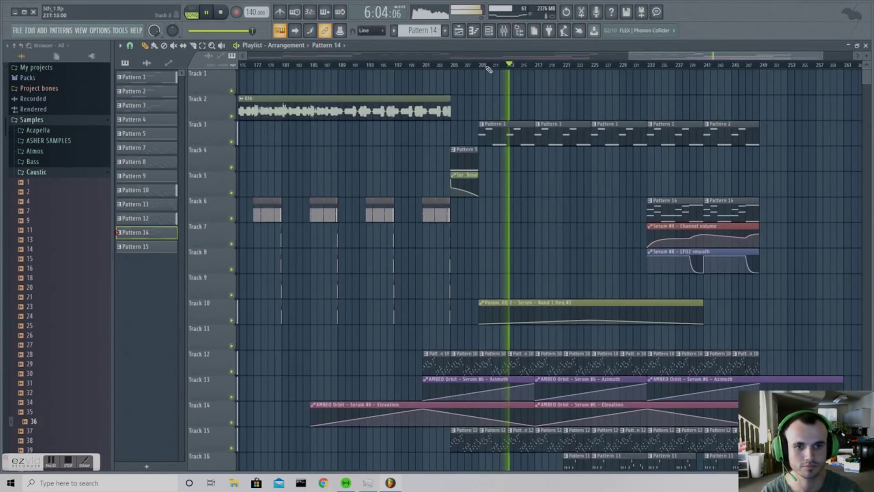
pyautogui.moveTo(642, 57); pyautogui.dragTo(669, 56)
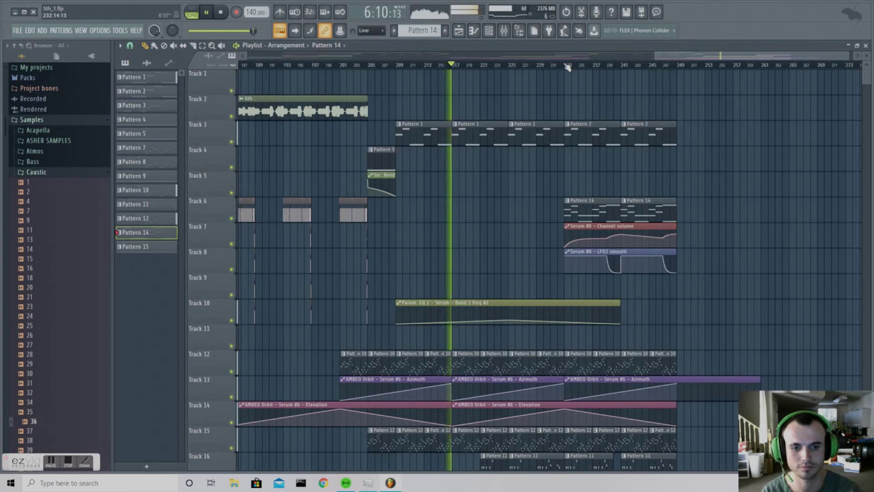
# Step: Follow the playback to the last clips at about bar 249, comparing the final section with the whole arrangement
pyautogui.scroll(-3, 568, 68)
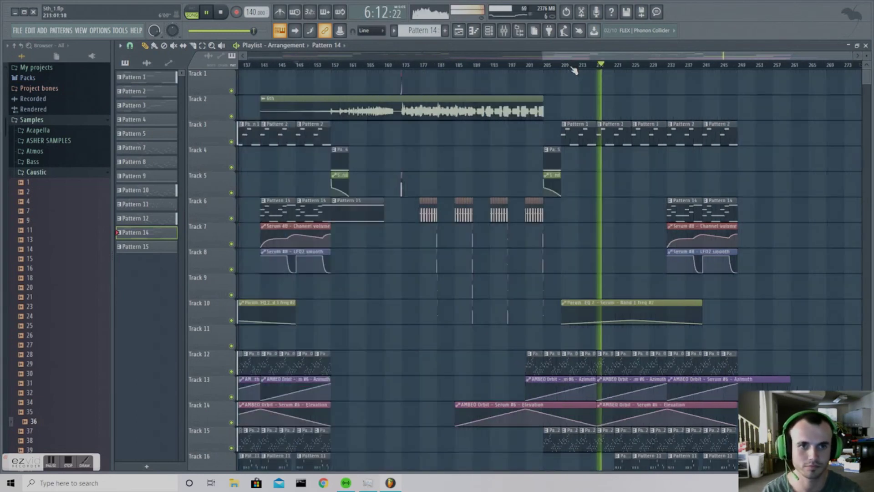
pyautogui.scroll(-2, 574, 71)
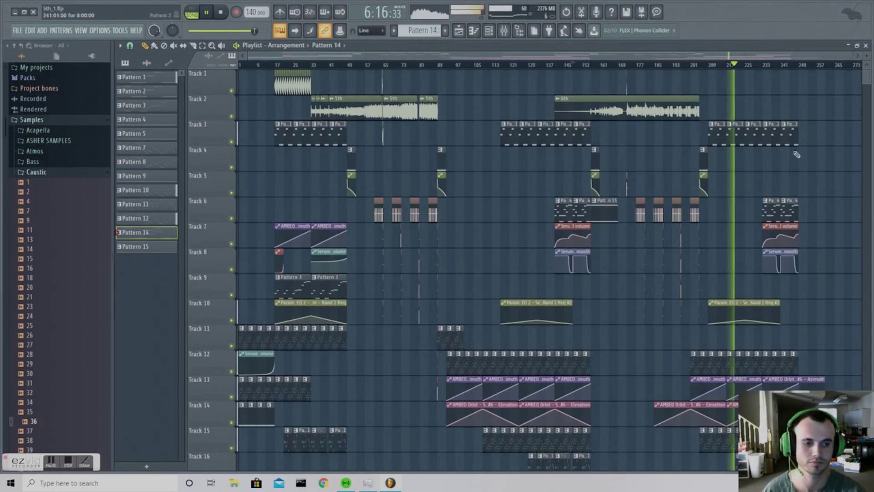
pyautogui.scroll(-5, 797, 155)
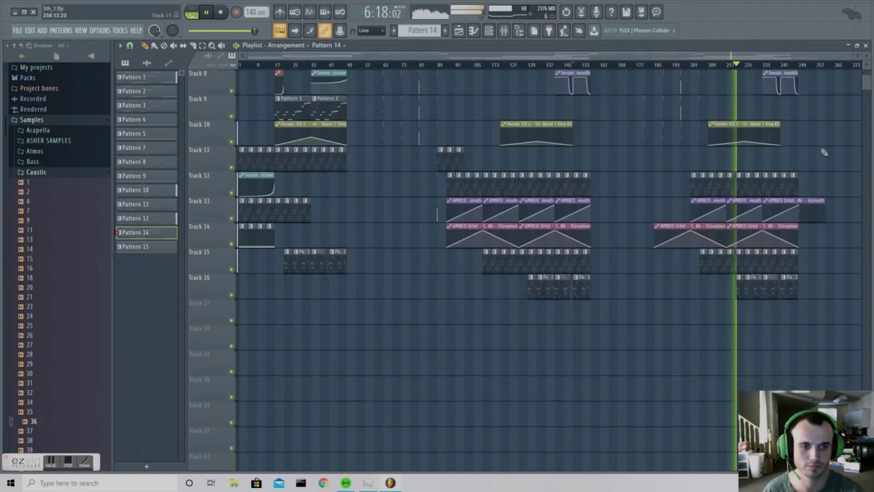
pyautogui.scroll(5, 824, 152)
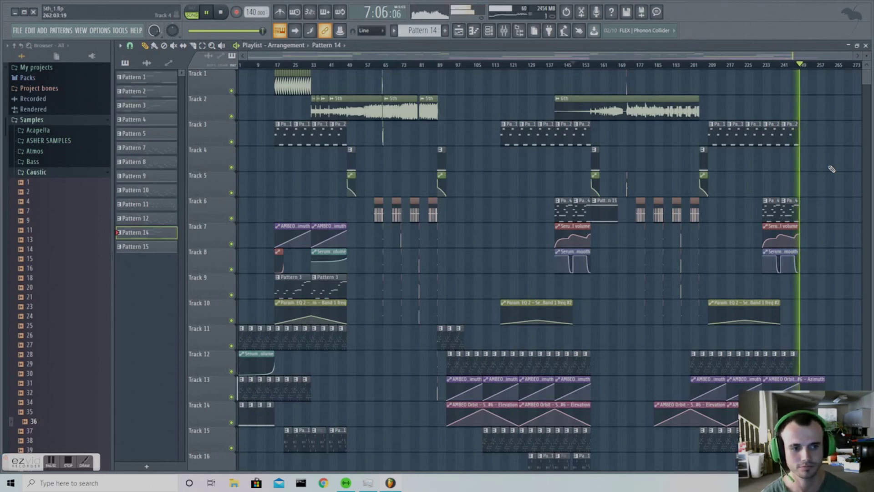
# Step: Examine the end of the arrangement up close while playing past bar 249, and stop playback at about bar 254
pyautogui.scroll(10, 818, 65)
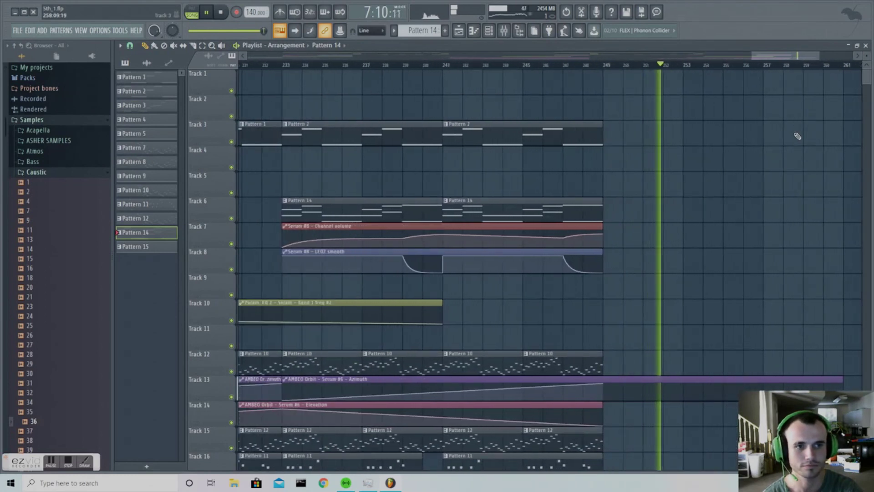
pyautogui.scroll(-6, 796, 137)
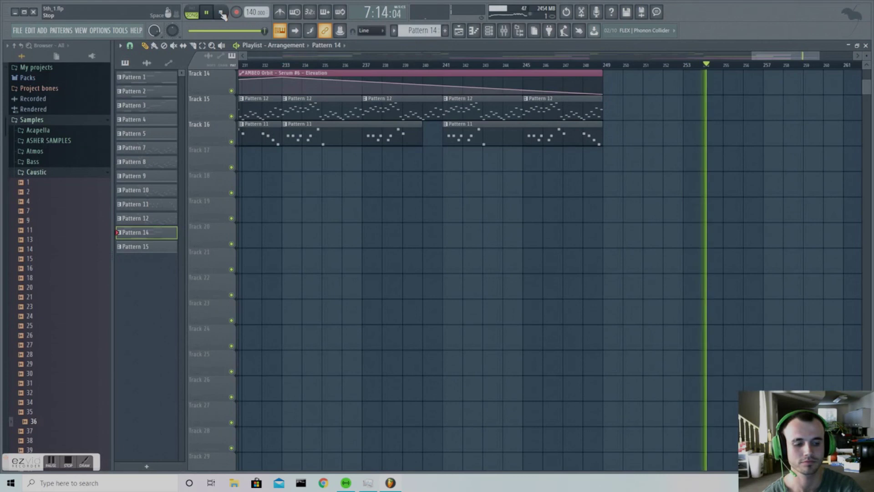
pyautogui.click(223, 15)
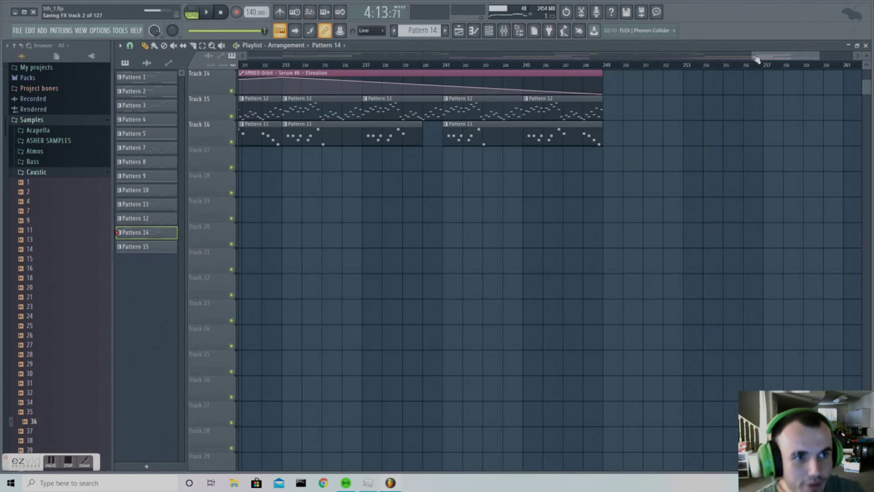
# Step: Review the final section's clips on tracks 4 to 16 from about bar 187 to the ending
pyautogui.moveTo(649, 58); pyautogui.dragTo(649, 57)
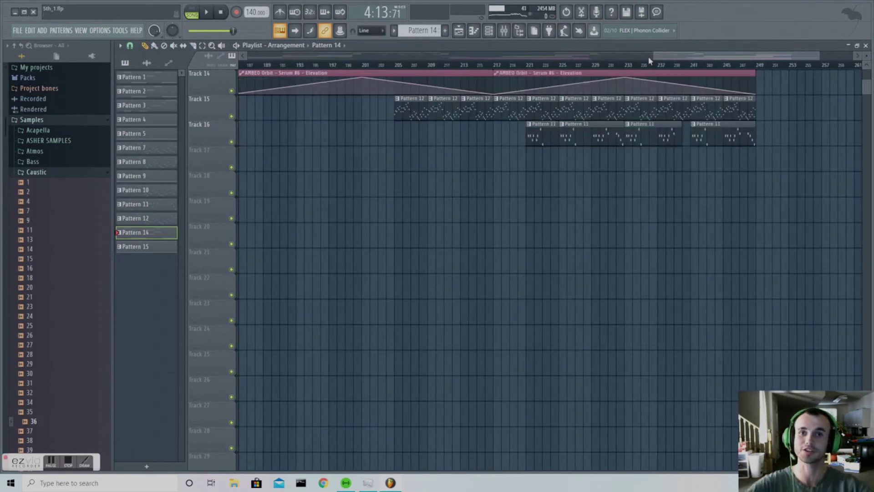
pyautogui.scroll(6, 715, 212)
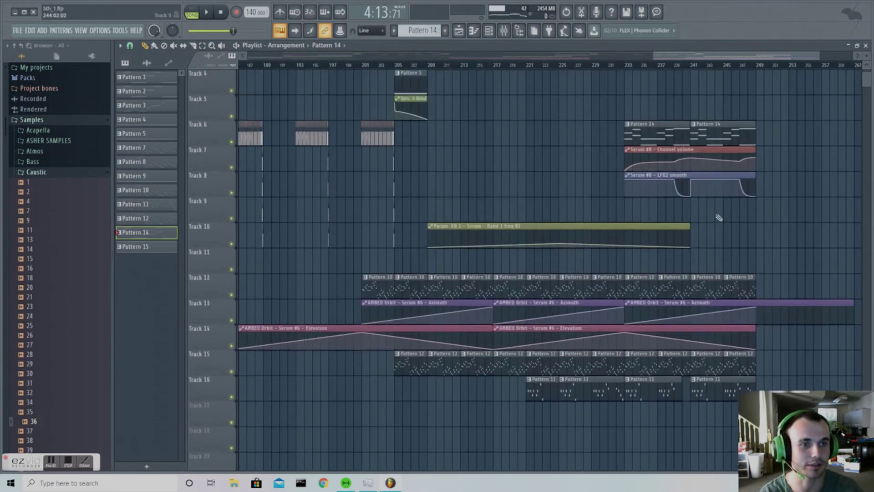